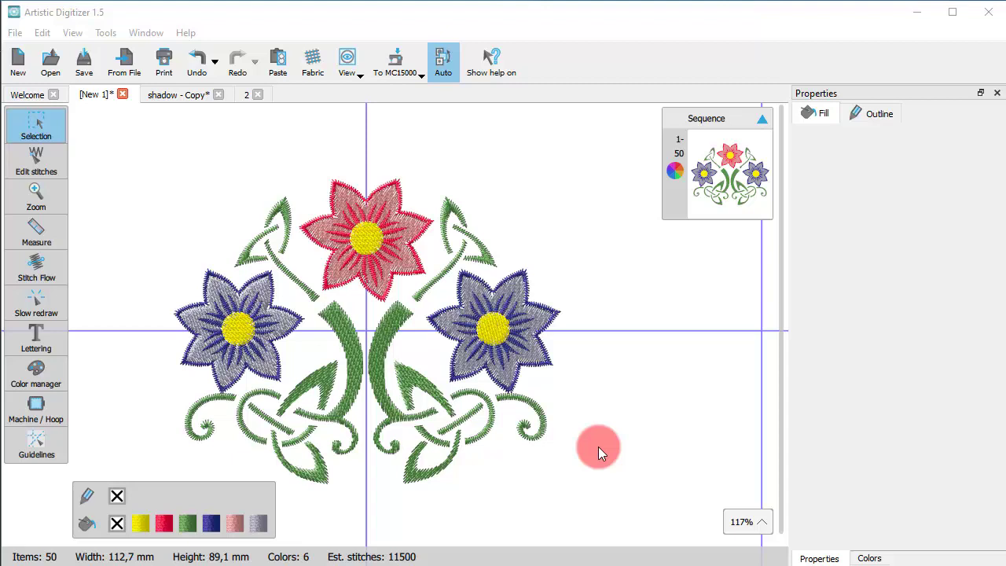
Review the rectangle and lasso selection mode descriptions, keeping rectangle selection.
click(53, 141)
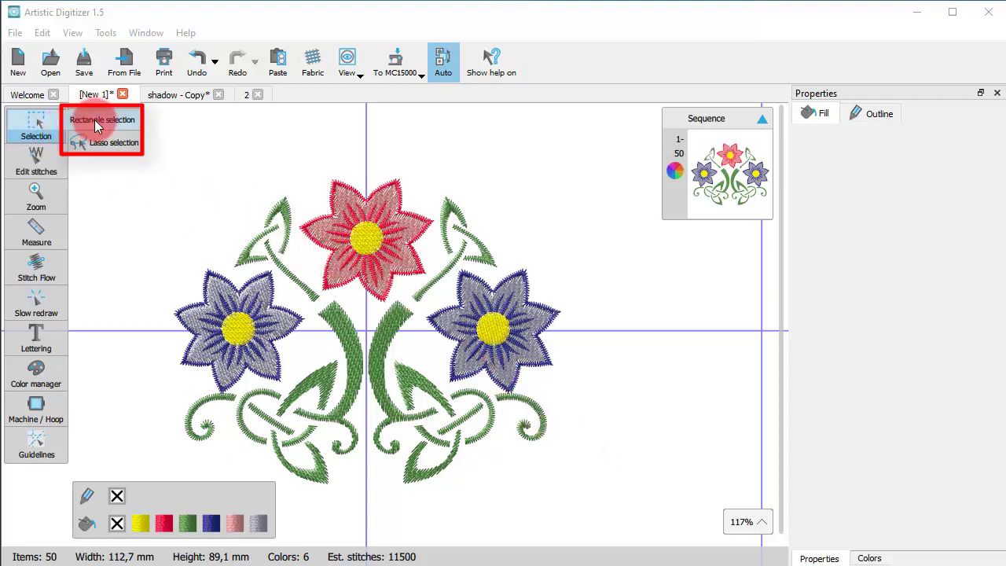
click(122, 124)
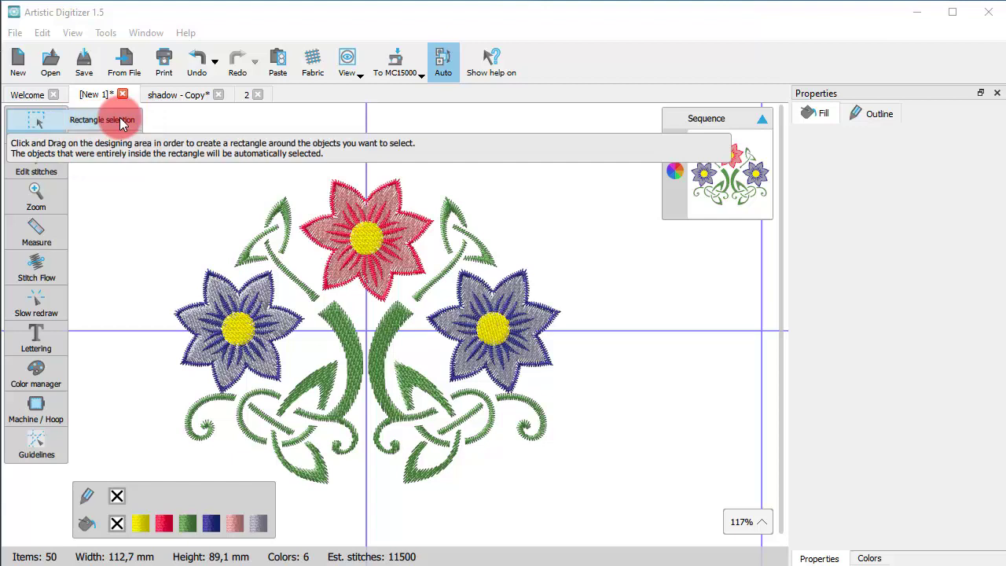
click(118, 142)
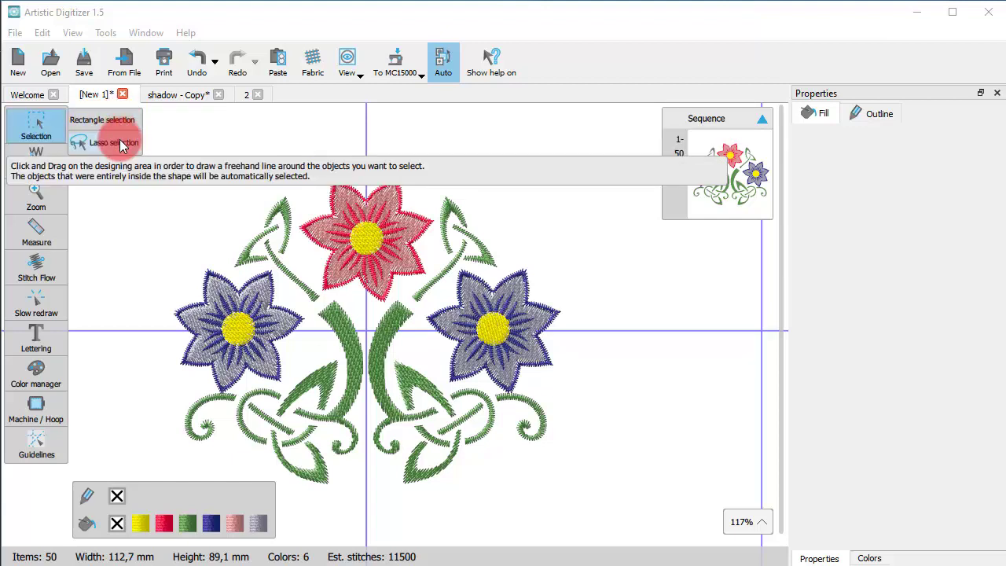
click(126, 124)
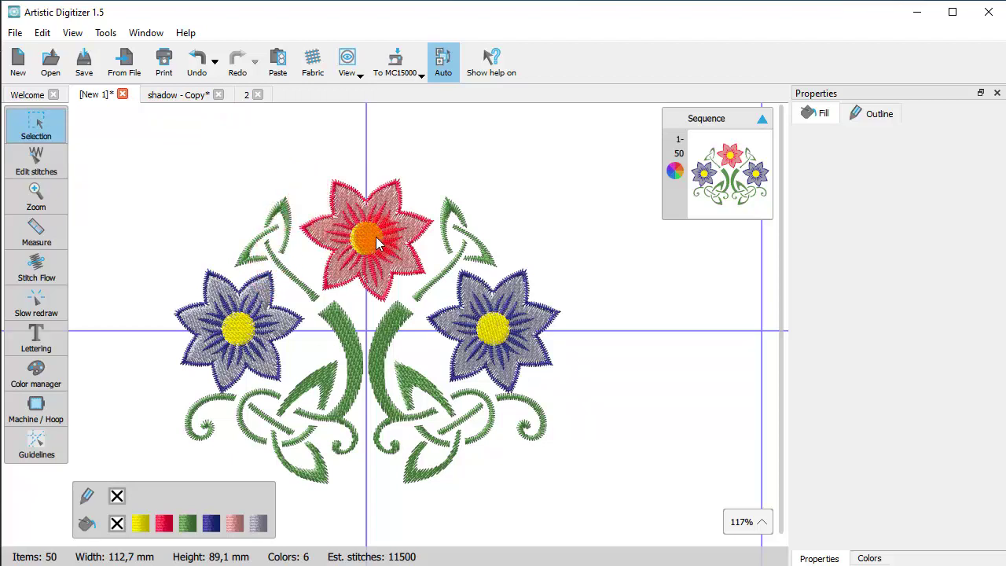
Pick flower centres and a stem, enlarge the red centre to 19,5 mm, then undo.
drag(375, 237, 252, 336)
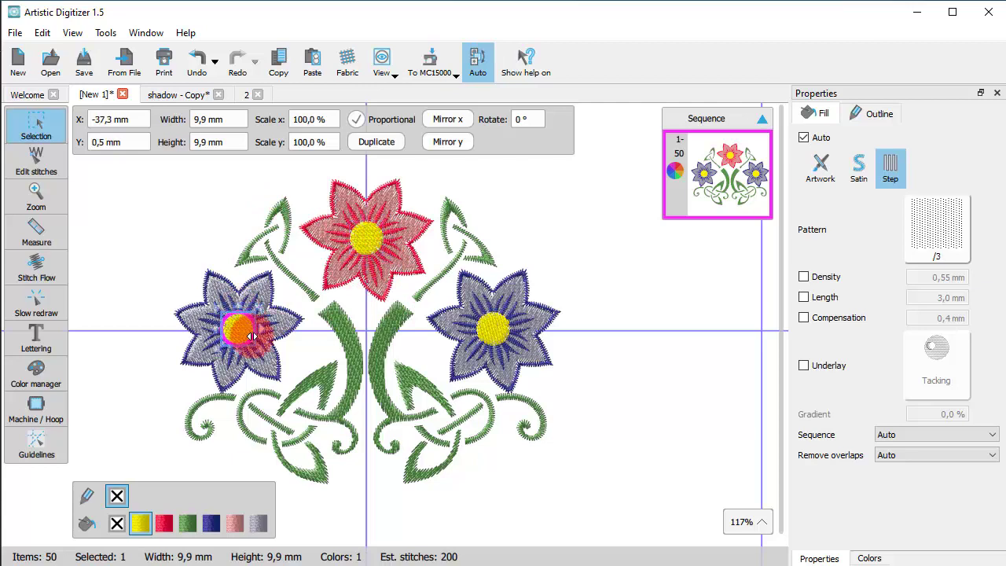
click(449, 266)
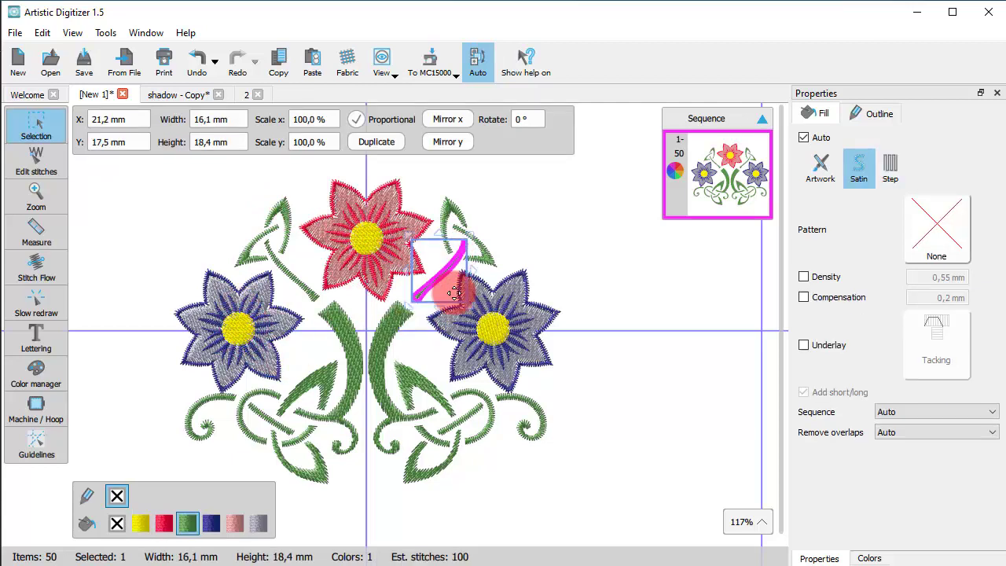
click(373, 248)
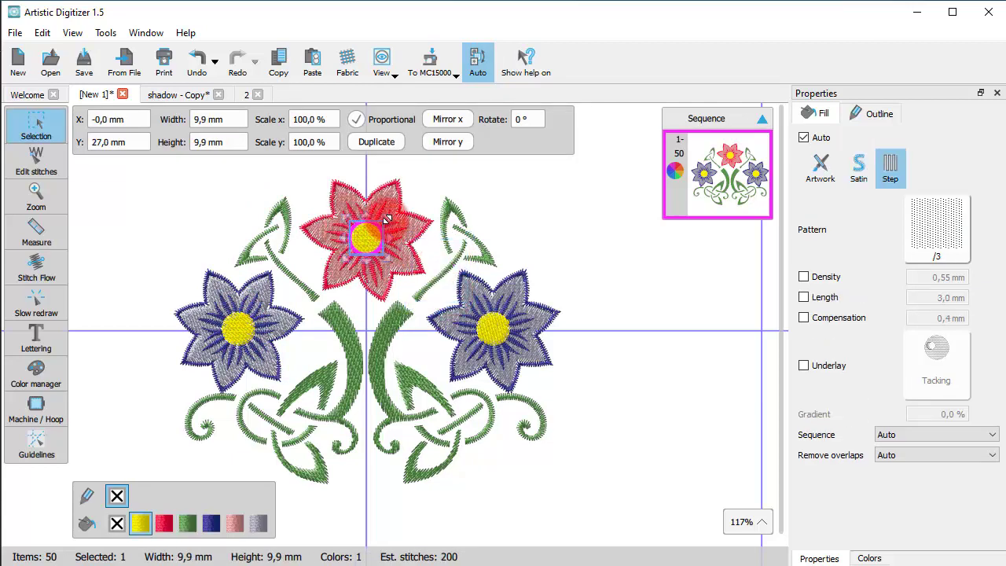
drag(387, 219, 419, 186)
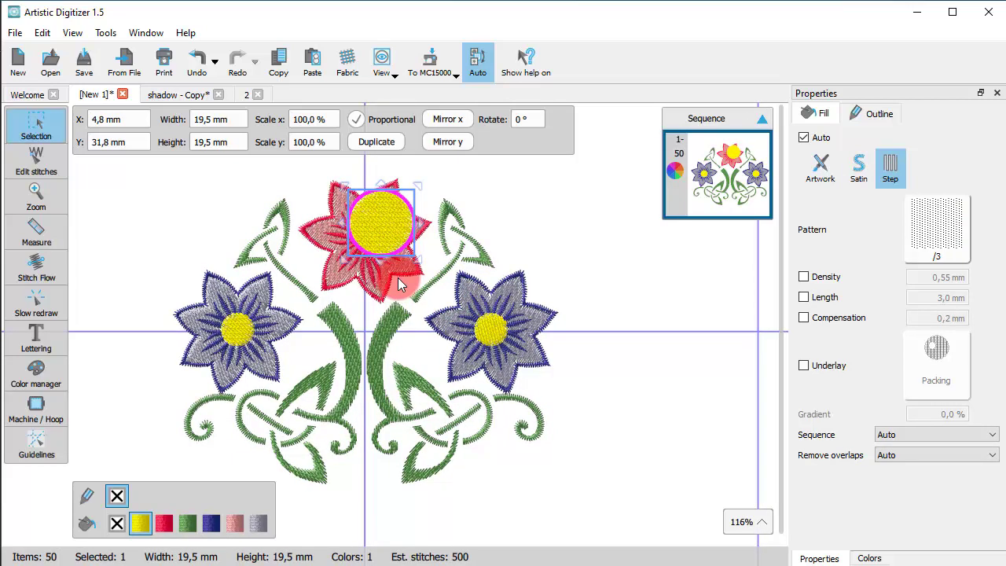
key(ctrl+z)
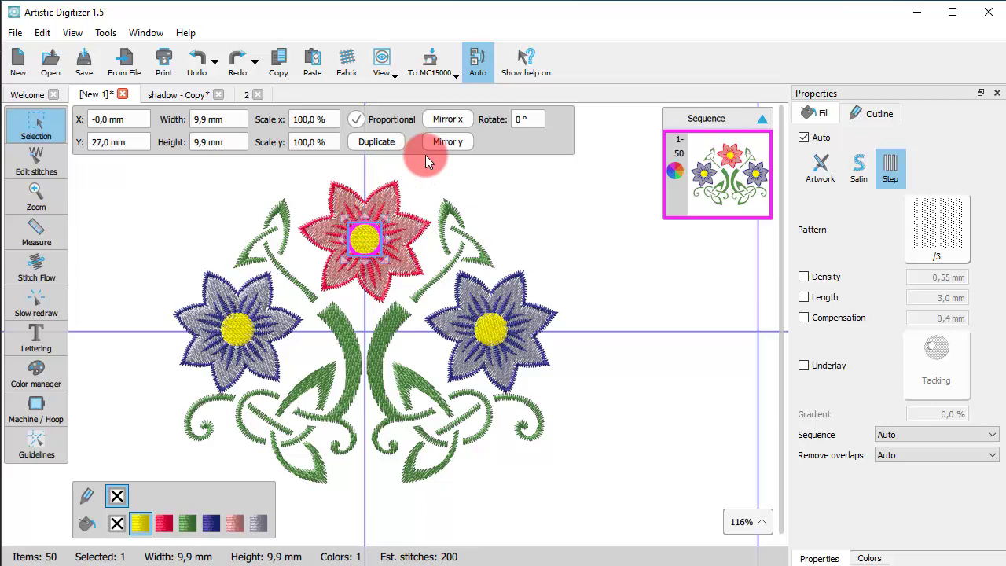
click(425, 179)
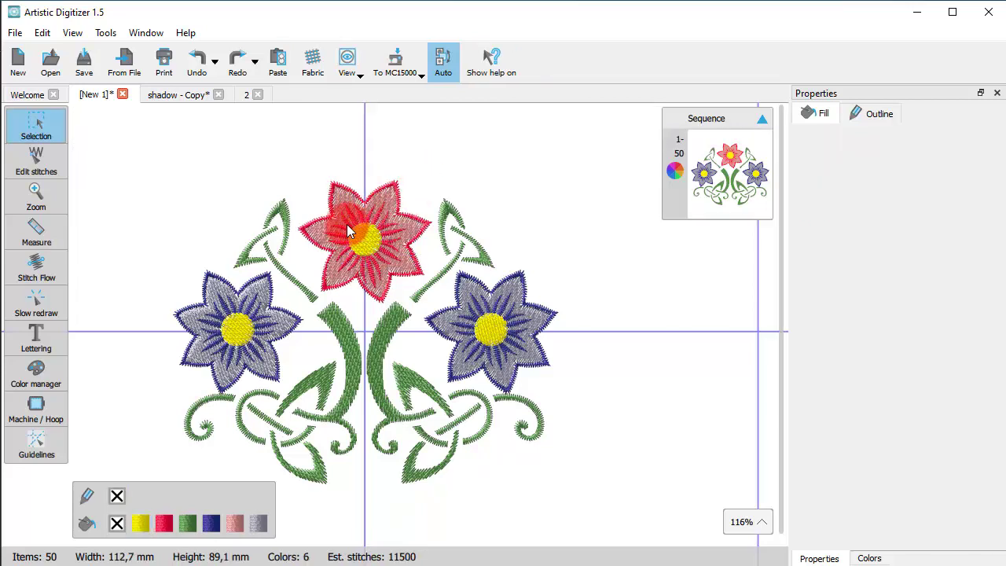
Box-select the red flower's upper part, then clear the selection.
click(286, 179)
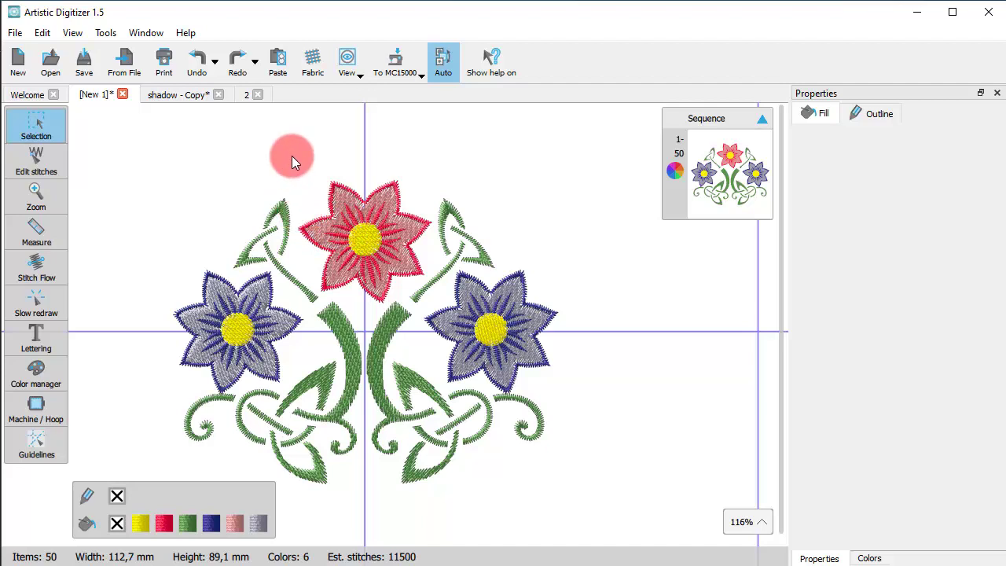
drag(312, 145, 367, 242)
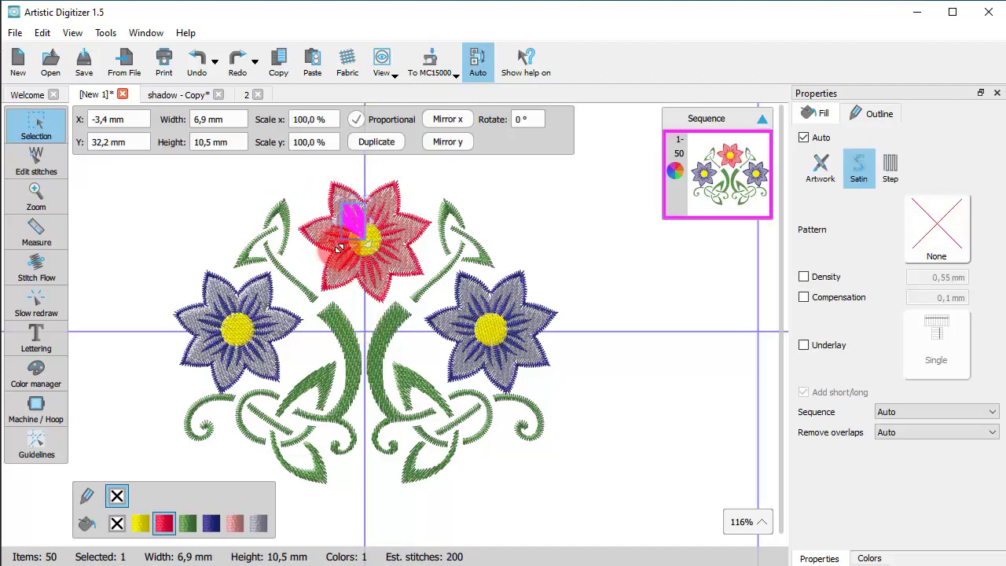
click(318, 238)
click(314, 213)
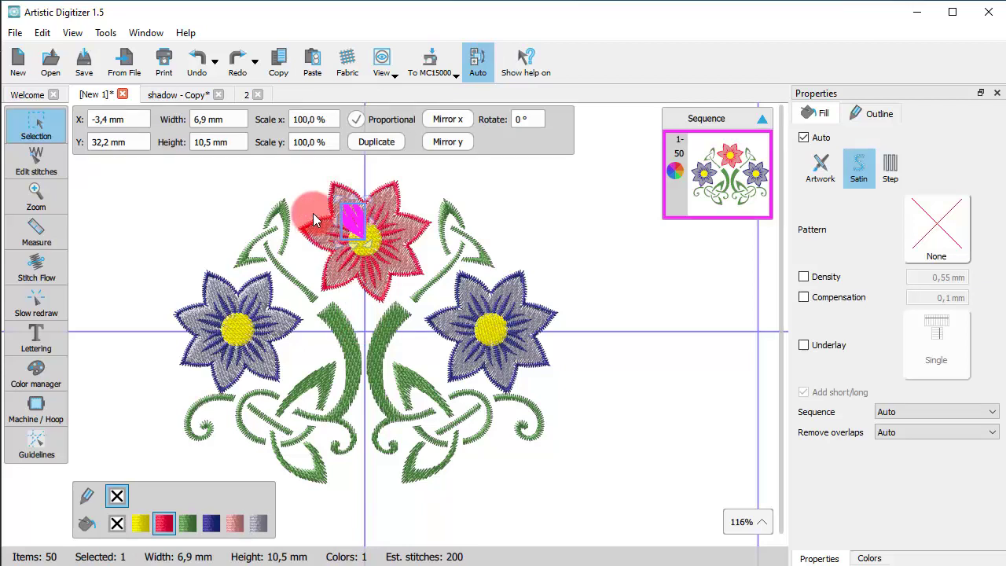
click(304, 179)
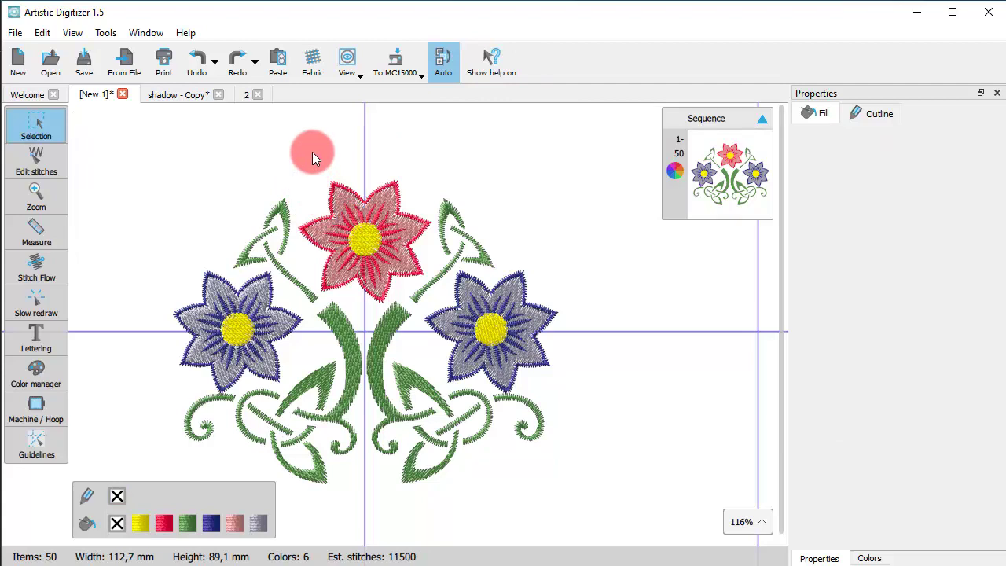
With Alt held, box the red flower to pick all 10 of its objects, then deselect.
key(alt)
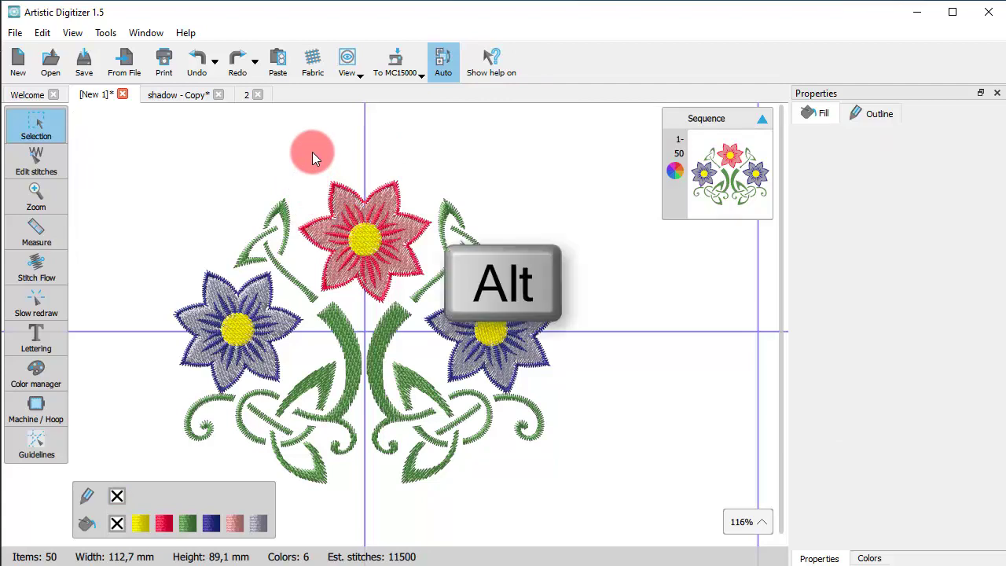
drag(312, 152, 393, 260)
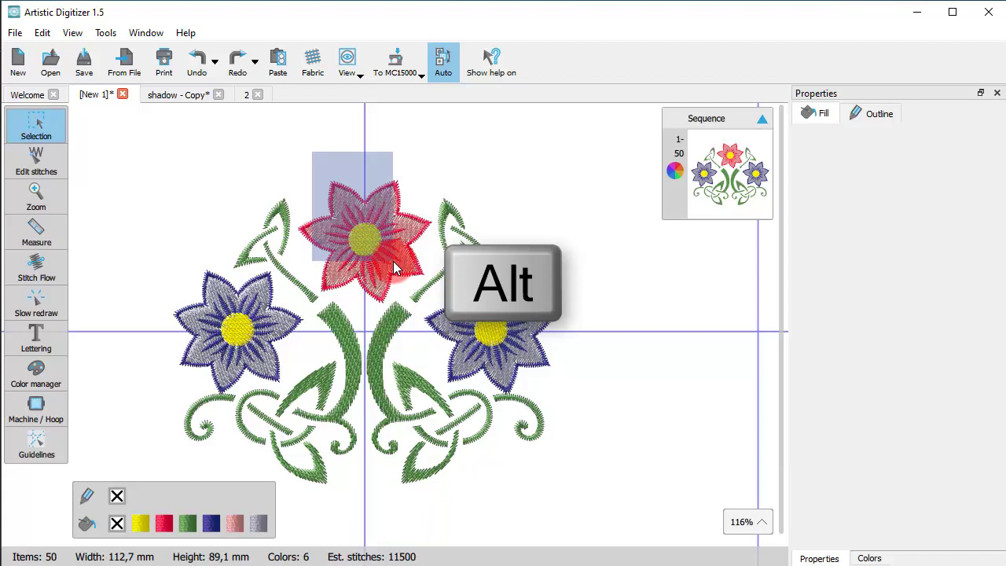
drag(393, 261, 393, 261)
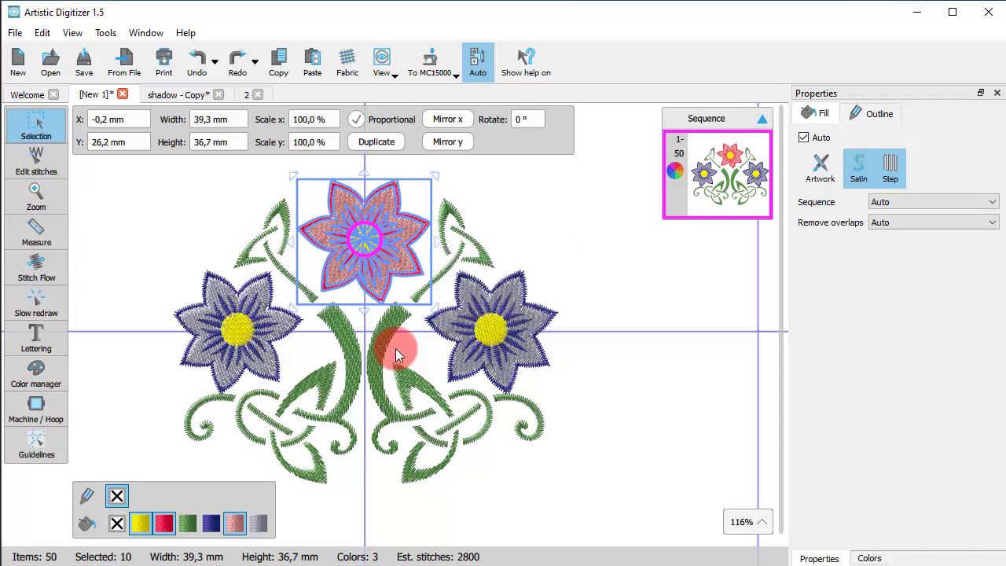
click(571, 215)
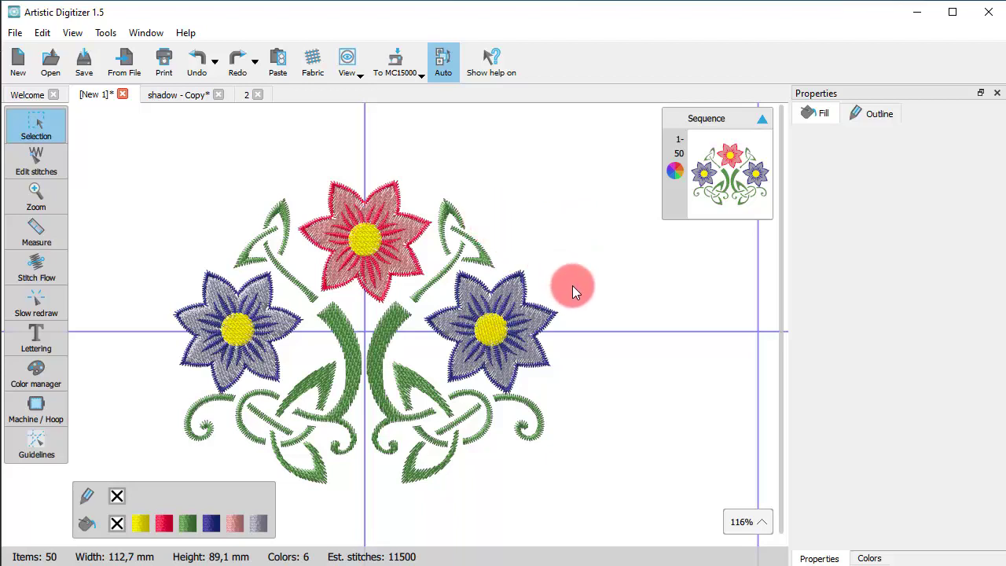
Ctrl-click flower centres to add them to and remove them from the selection, then deselect.
key(ctrl)
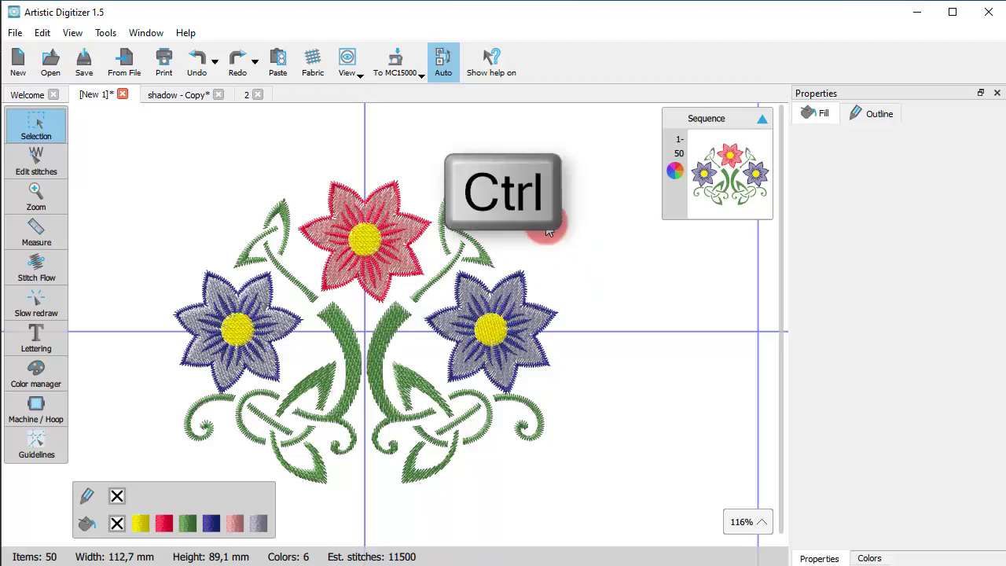
ctrl+click(238, 330)
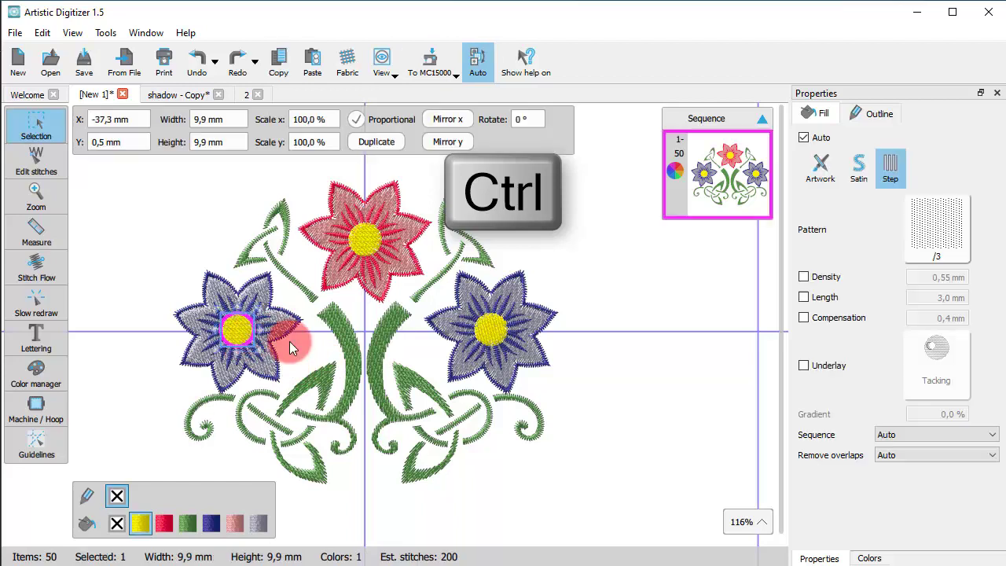
ctrl+click(357, 241)
ctrl+click(493, 333)
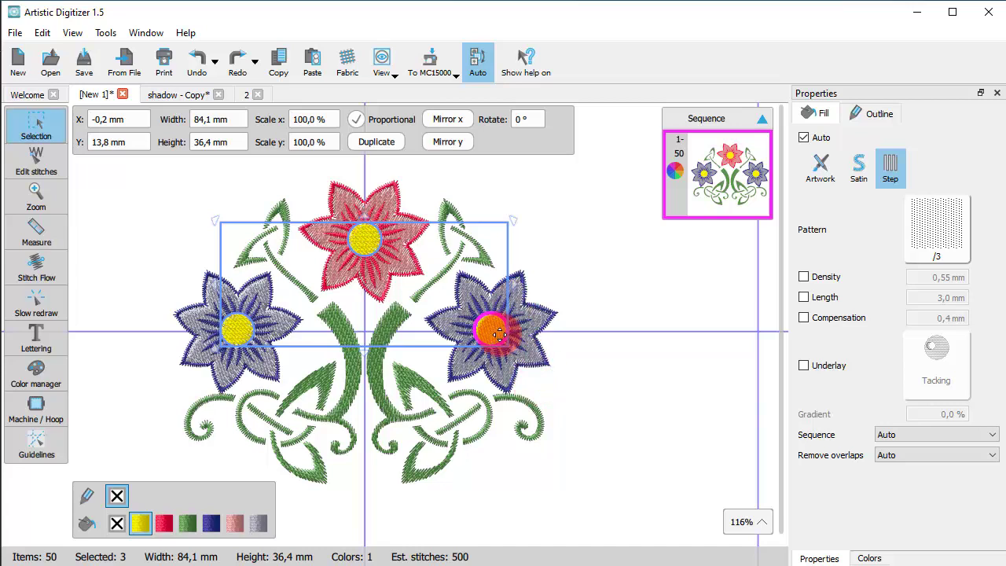
ctrl+click(368, 239)
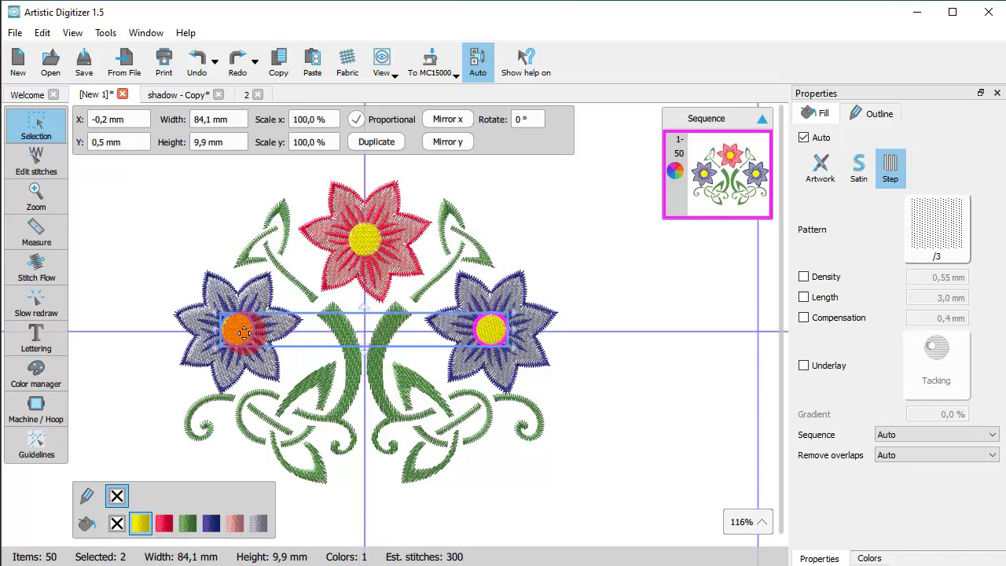
ctrl+click(244, 333)
ctrl+click(242, 331)
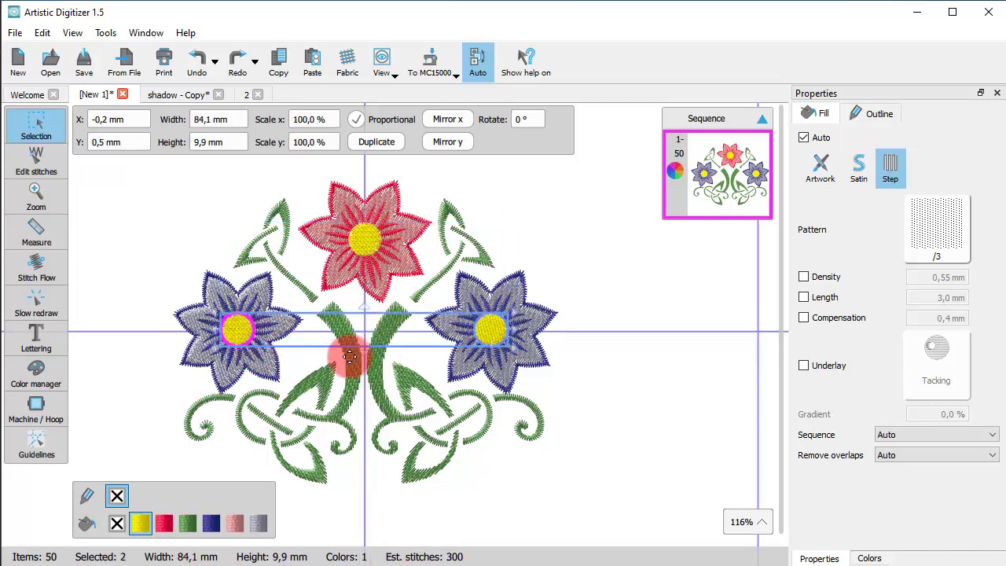
ctrl+click(242, 331)
click(363, 314)
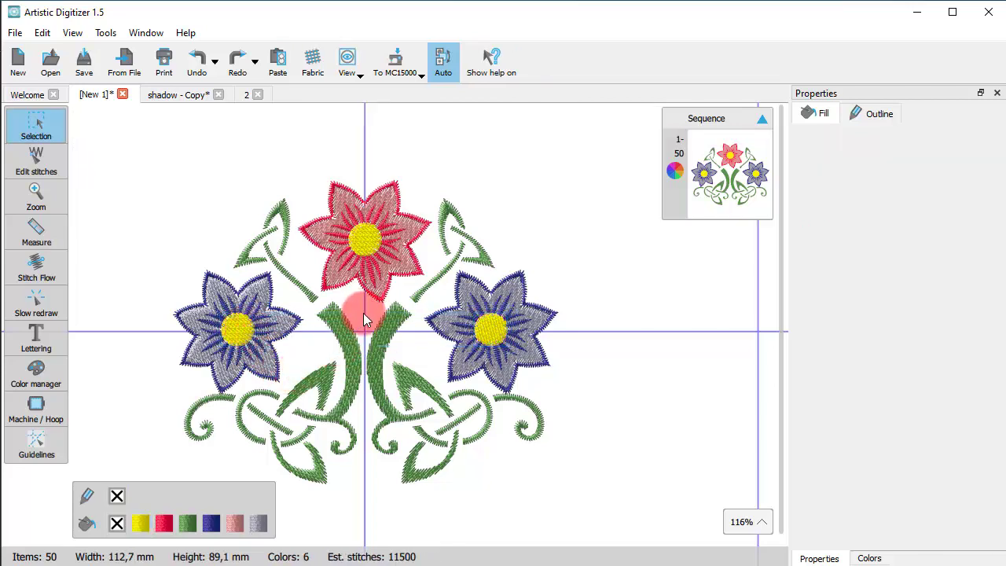
Switch to lasso selection and draw a freehand loop around the red flower.
click(48, 126)
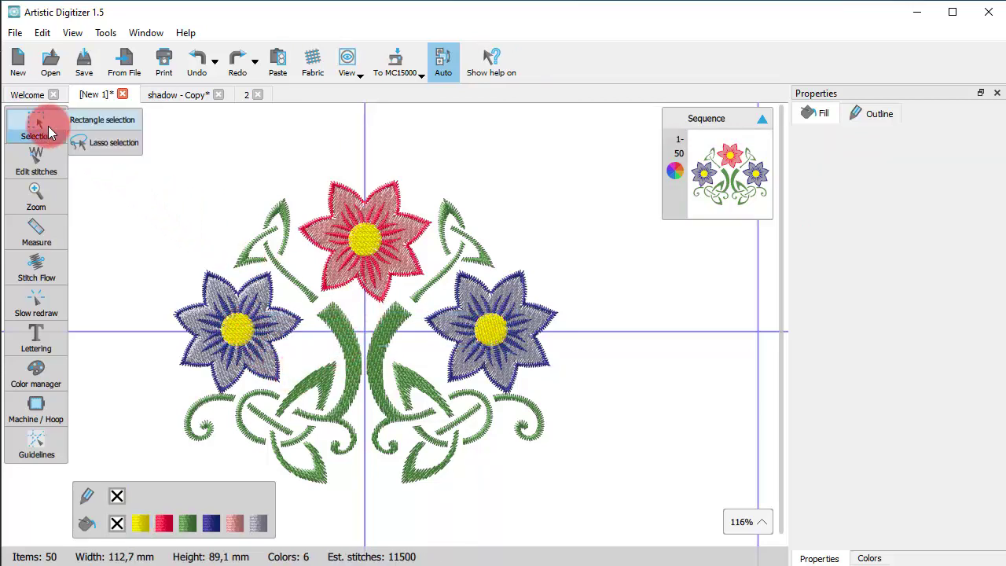
click(110, 141)
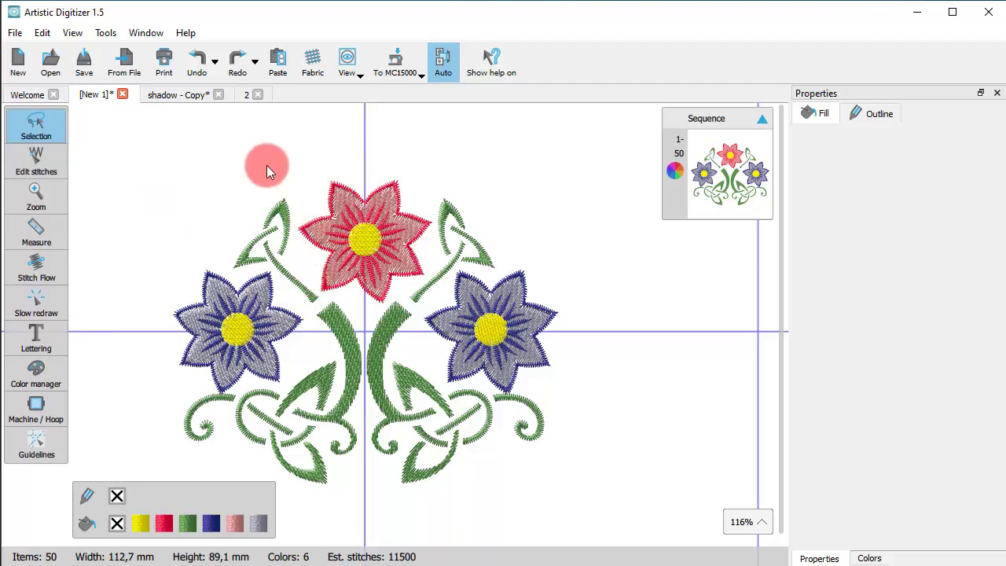
scroll(265, 163, up, 2)
drag(281, 213, 316, 305)
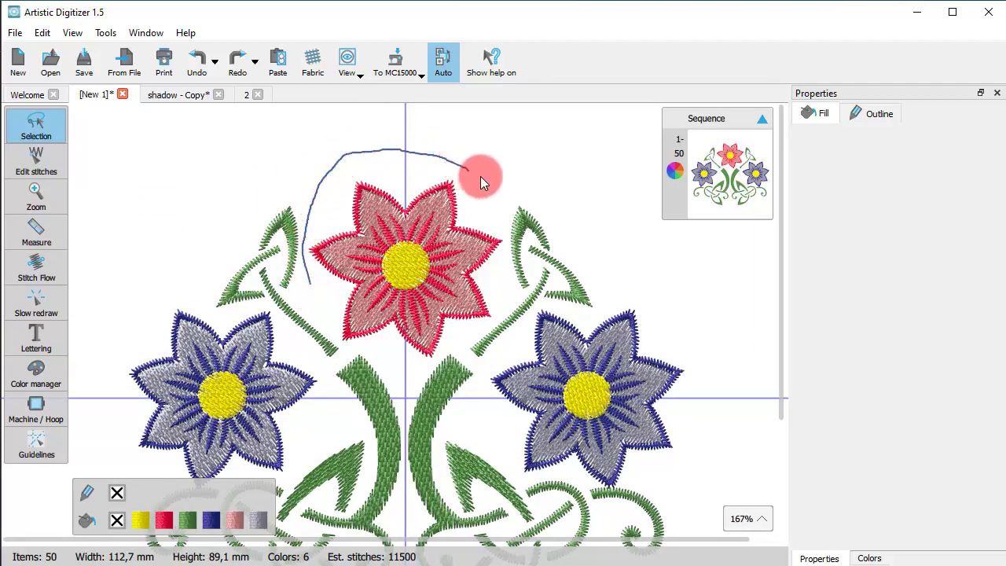
mouse_move(510, 232)
mouse_down()
mouse_move(491, 313)
mouse_move(472, 342)
mouse_up()
mouse_move(391, 362)
mouse_down()
mouse_move(345, 346)
mouse_move(318, 316)
mouse_move(309, 282)
mouse_up()
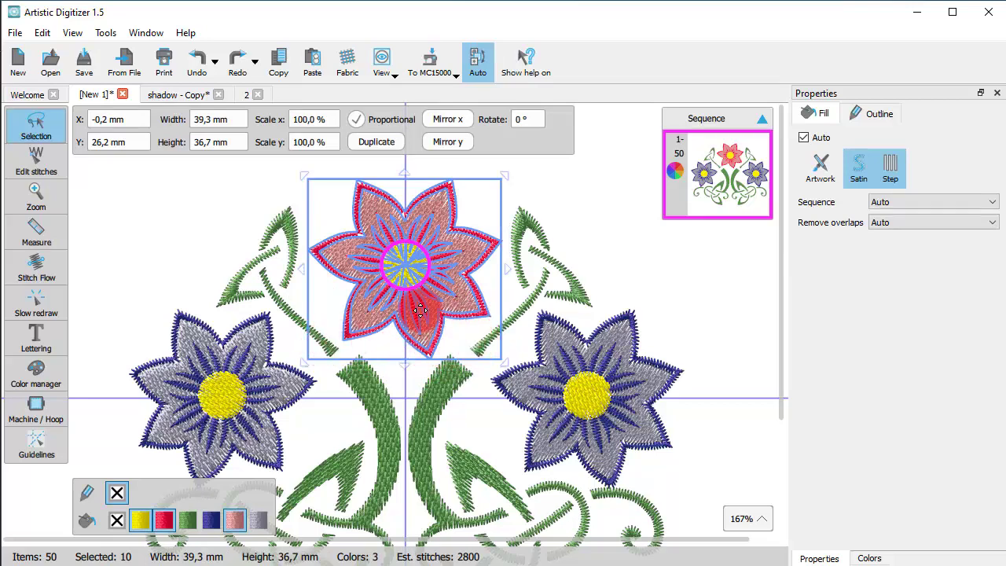
Clear the lasso selection by clicking empty canvas.
scroll(409, 309, down, 2)
click(513, 248)
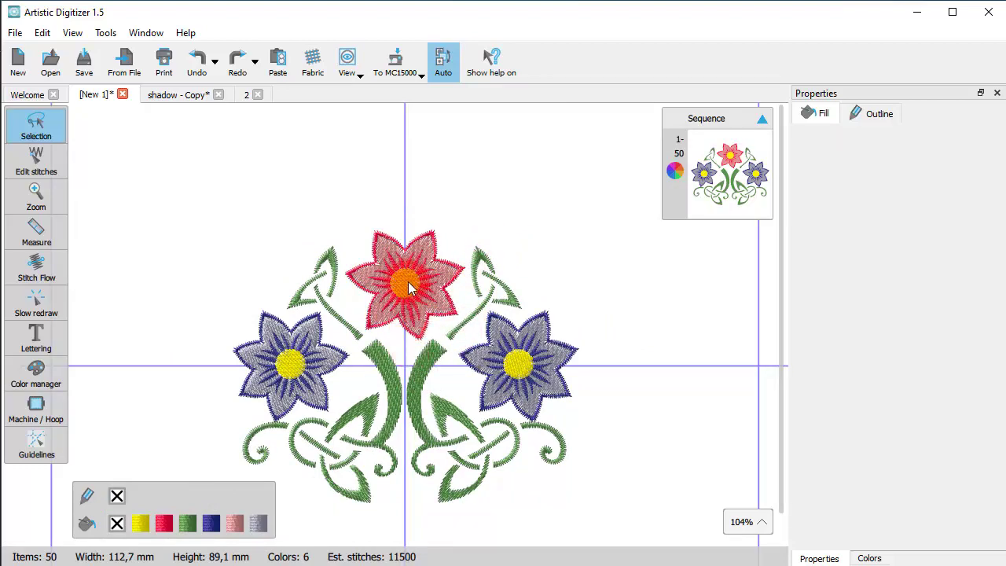
scroll(407, 282, up, 1)
scroll(410, 299, down, 2)
scroll(408, 394, up, 3)
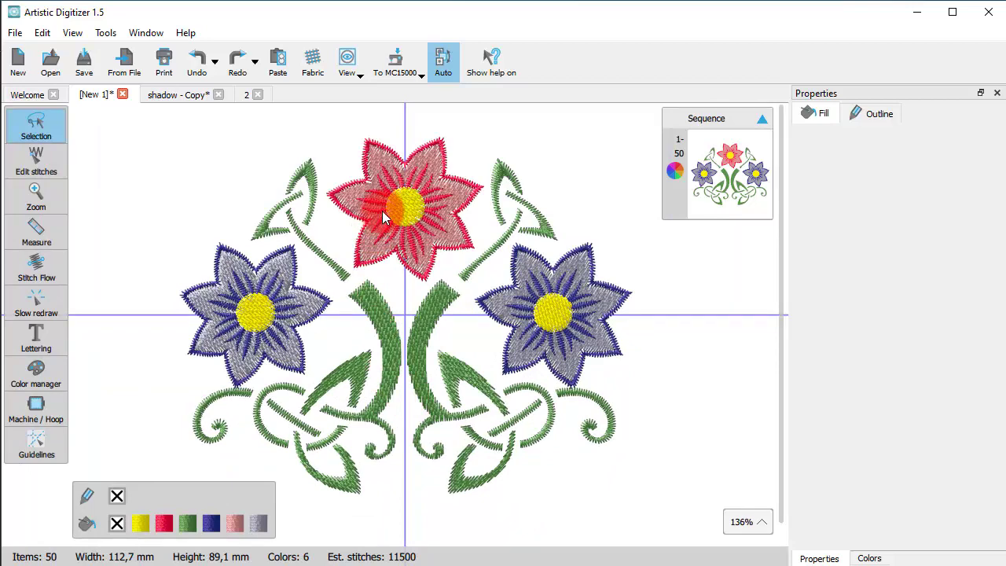
Select all 50 objects with the canvas Select all command, then again with Ctrl+A.
right_click(323, 140)
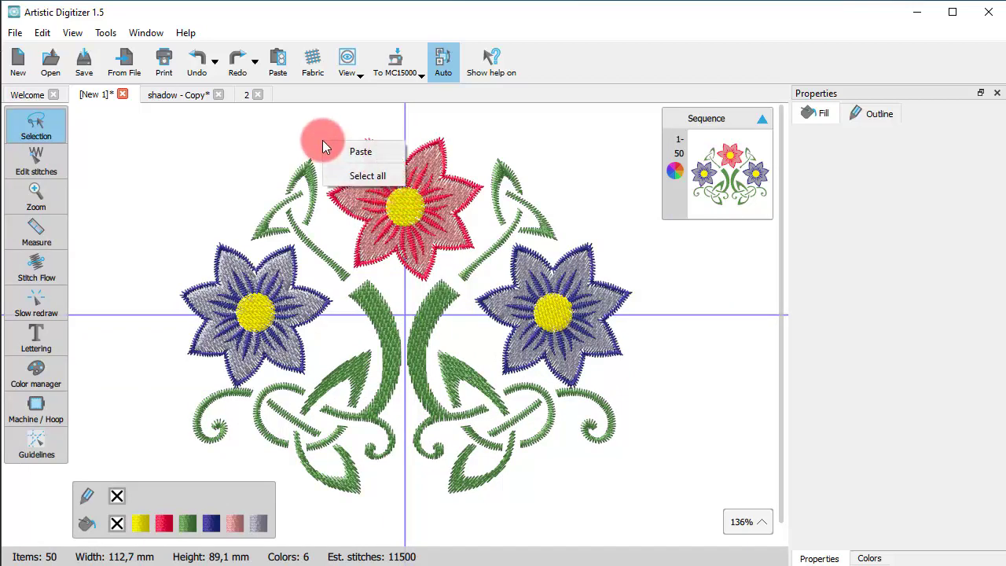
click(359, 182)
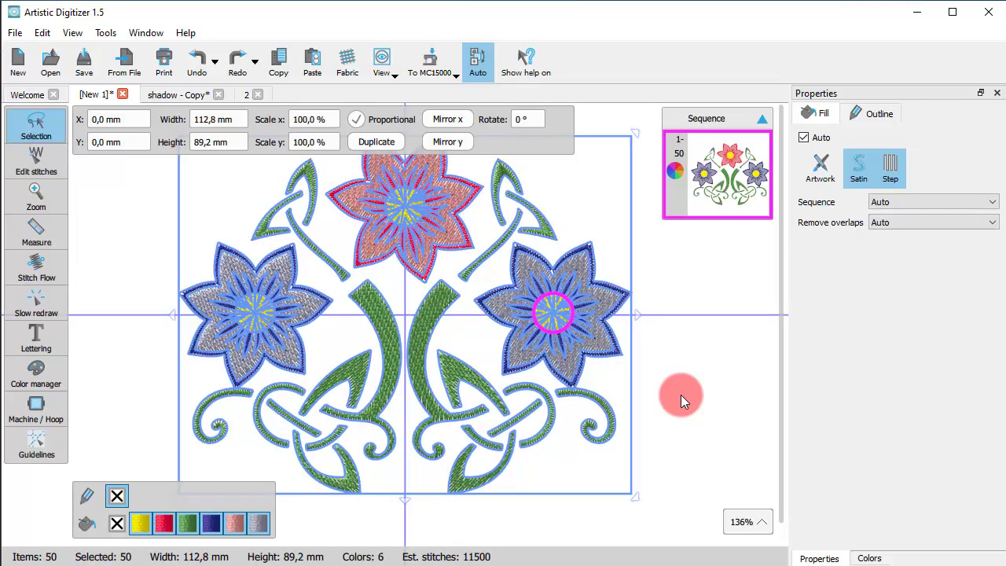
key(ctrl+a)
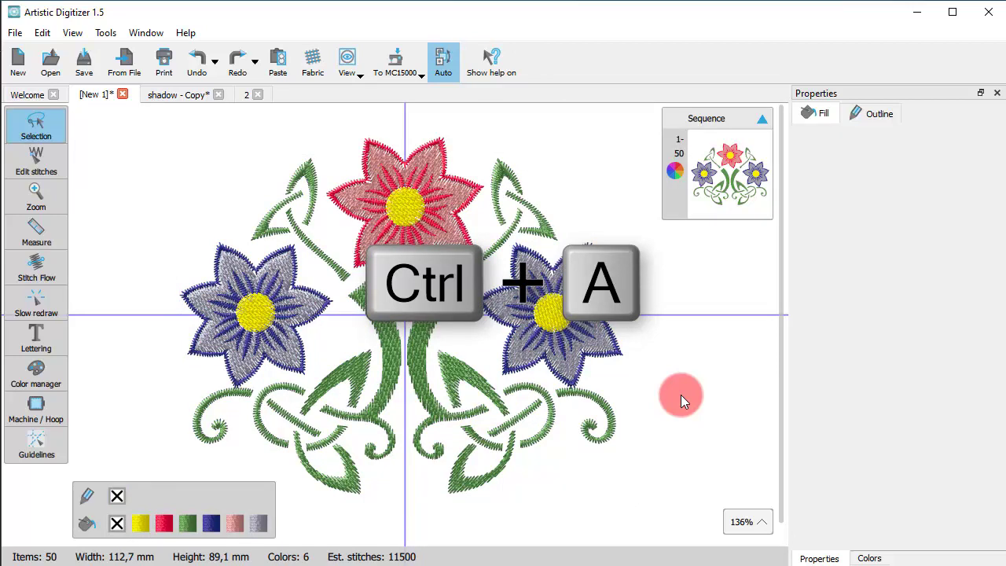
key(ctrl+a)
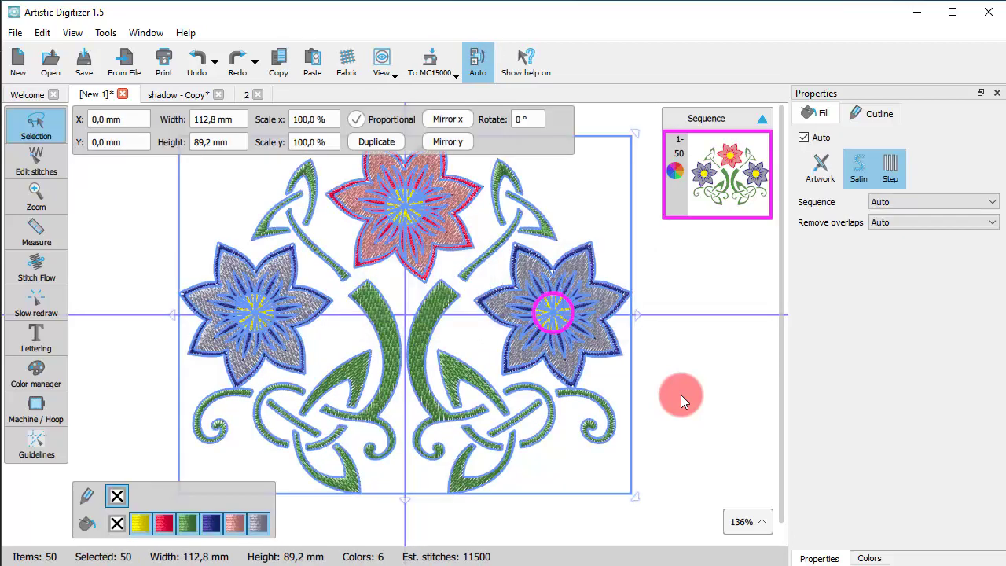
Select the three yellow flower centres, then invert to the other 47 objects.
click(679, 370)
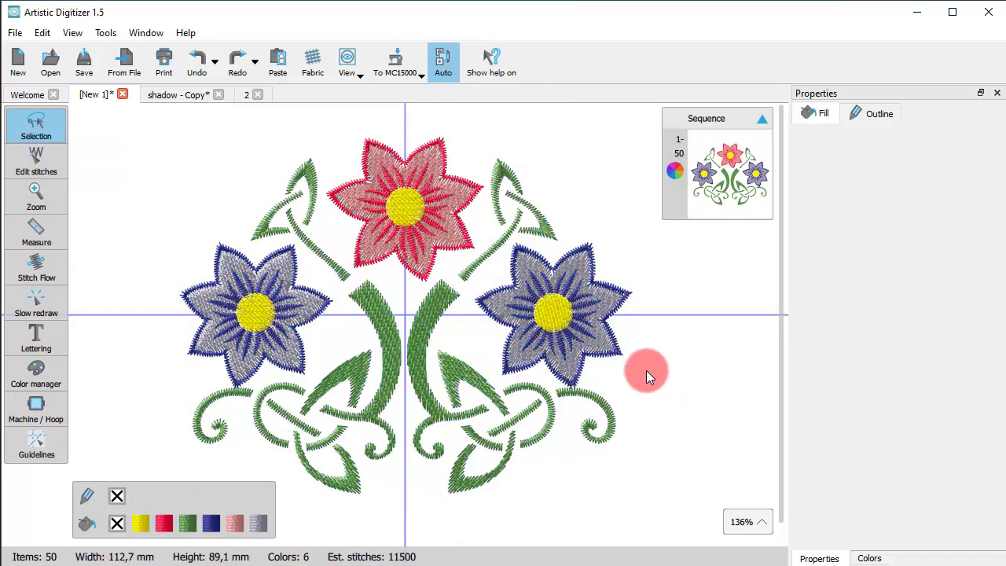
click(553, 309)
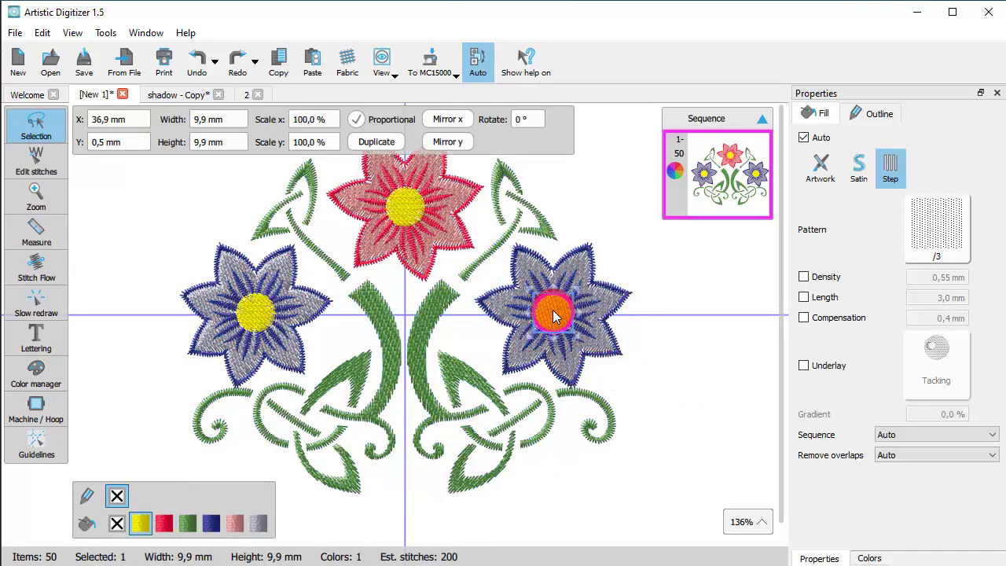
shift+click(407, 214)
shift+click(263, 315)
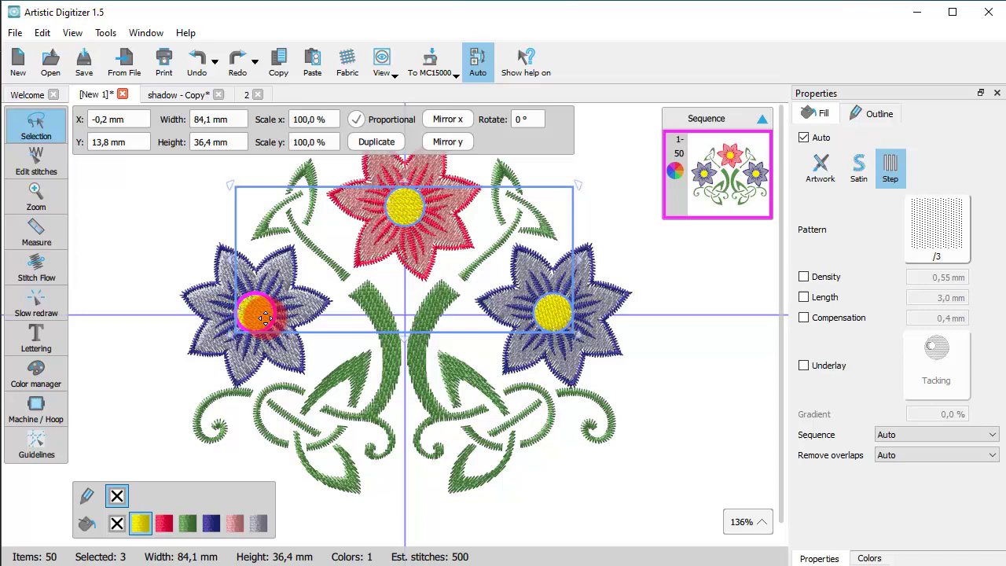
right_click(264, 316)
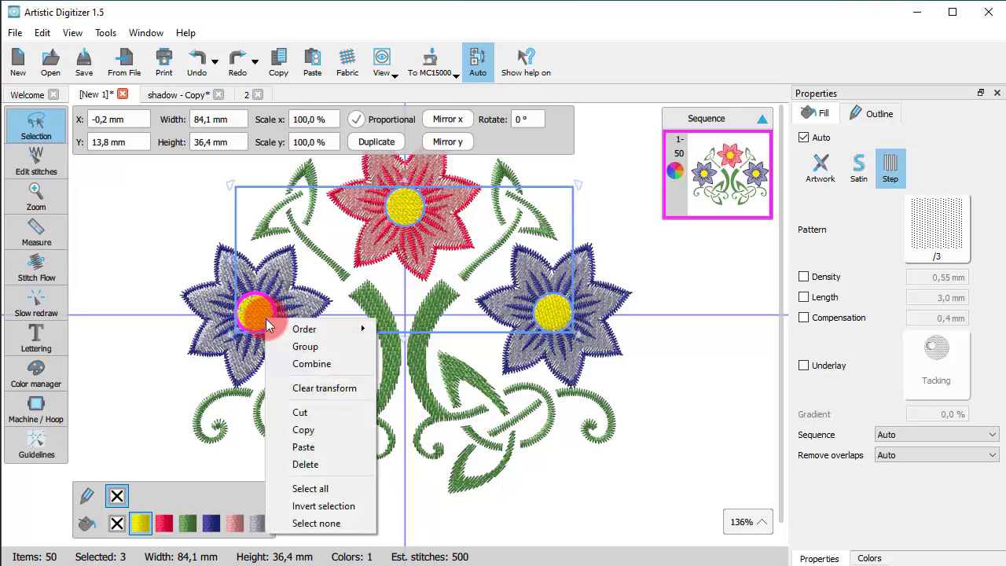
click(340, 507)
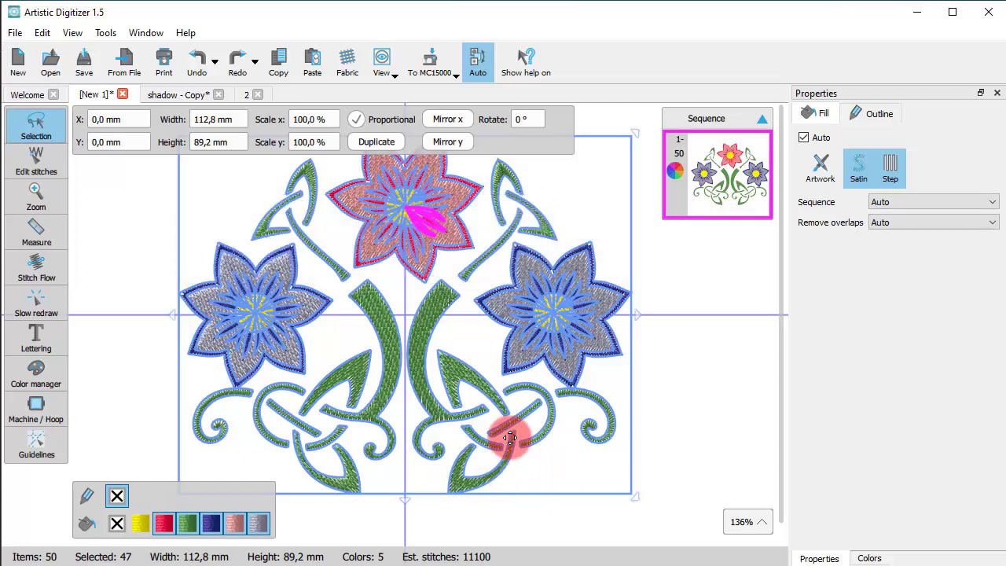
Deselect all 47 selected objects by clicking empty canvas.
click(693, 371)
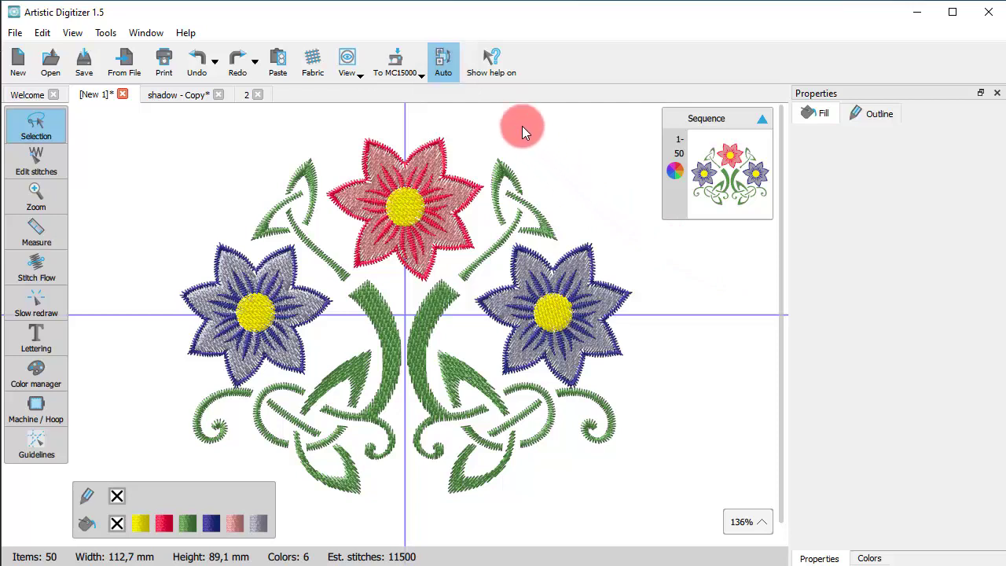
Switch sequencing to Manual and select sequence items 17 through 20.
click(448, 75)
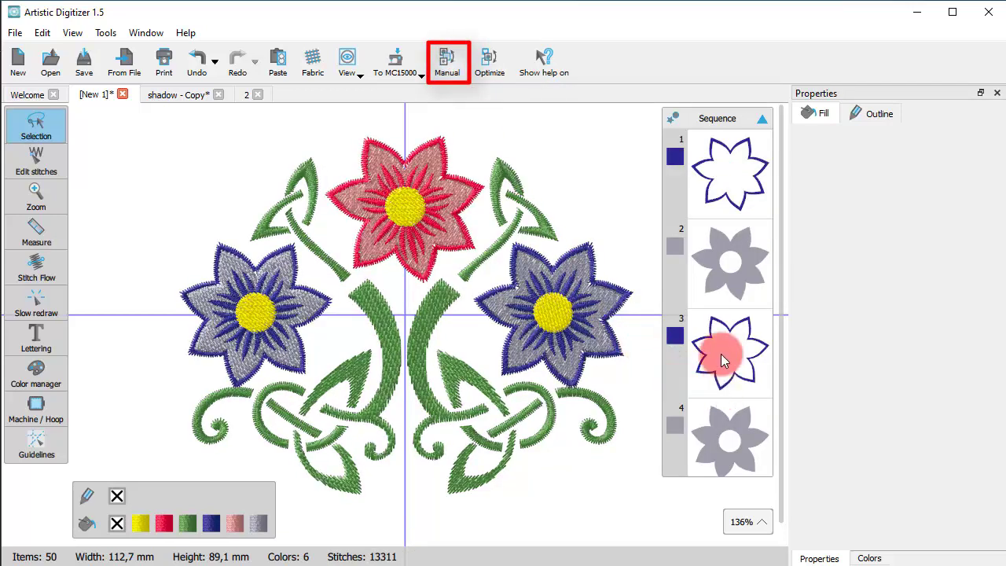
scroll(721, 354, down, 2)
scroll(719, 354, down, 6)
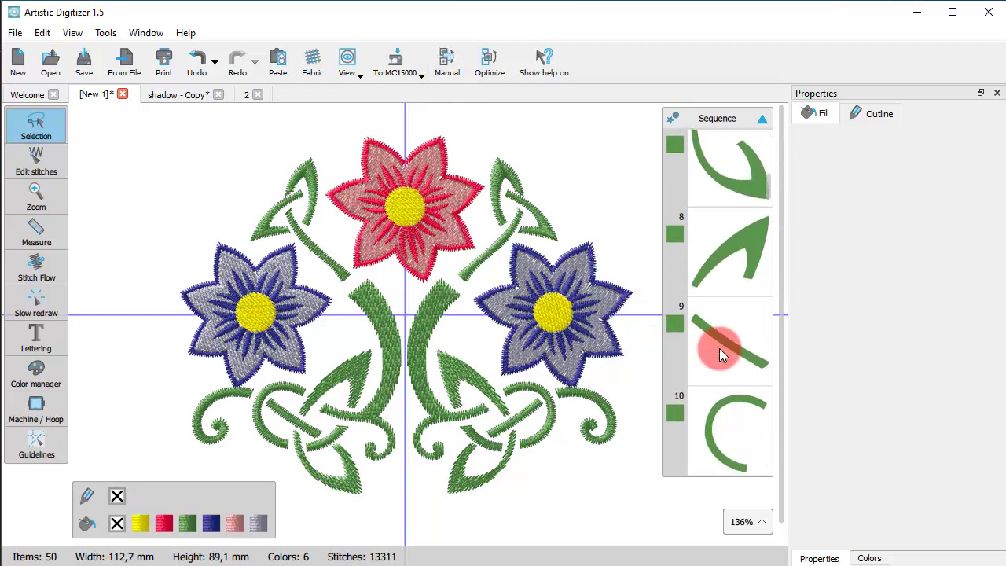
scroll(719, 348, down, 7)
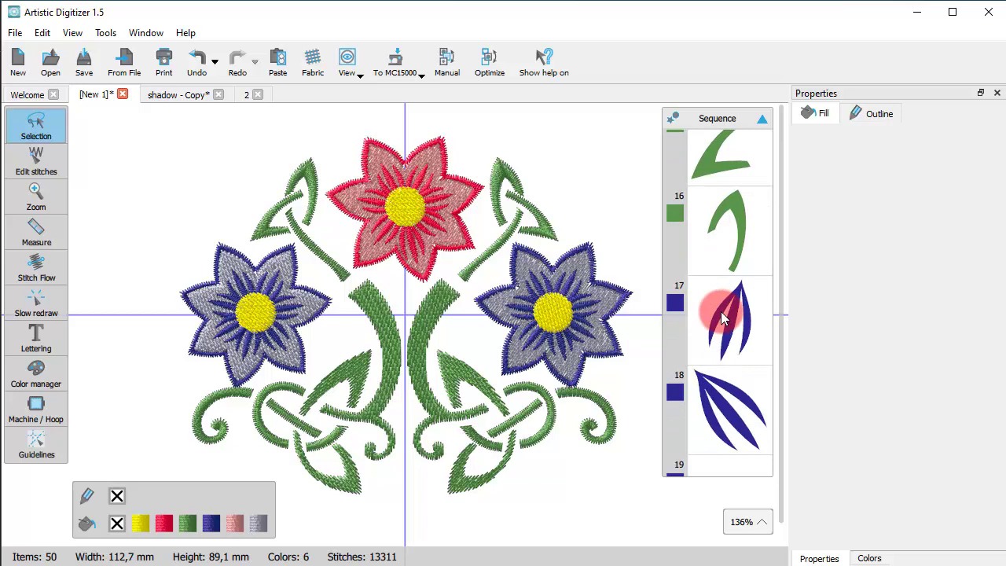
scroll(716, 316, down, 1)
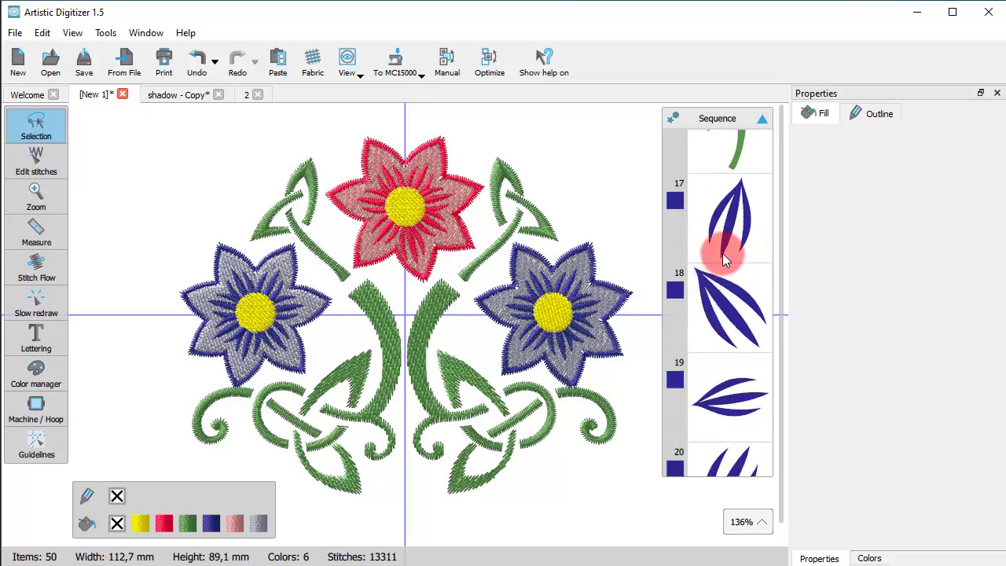
click(728, 222)
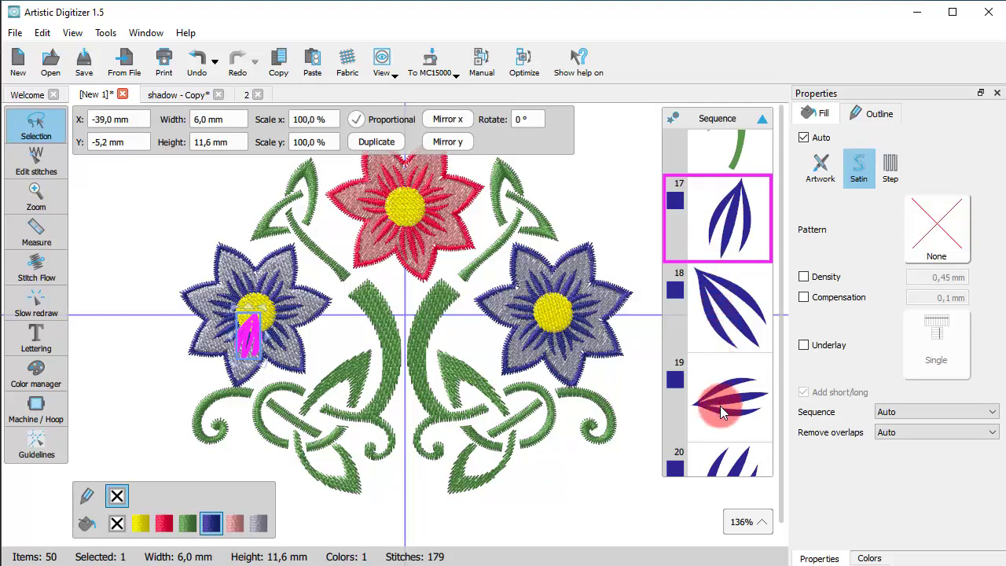
ctrl+click(719, 405)
ctrl+click(713, 294)
ctrl+click(704, 413)
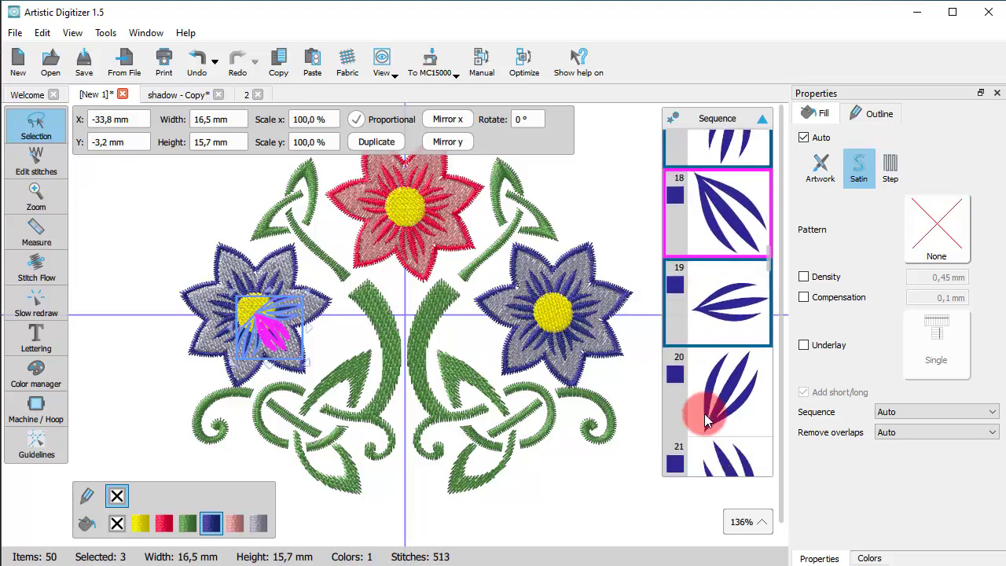
Add sequence items 21, 22 and 23 to the selection.
scroll(713, 392, down, 2)
scroll(718, 400, down, 1)
ctrl+click(717, 395)
scroll(719, 403, down, 2)
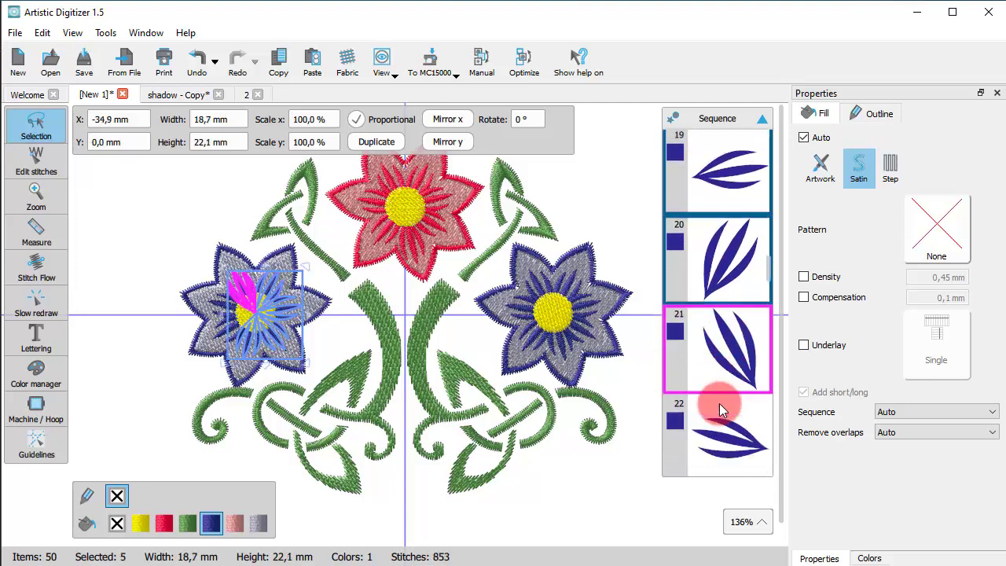
ctrl+click(719, 371)
ctrl+click(734, 439)
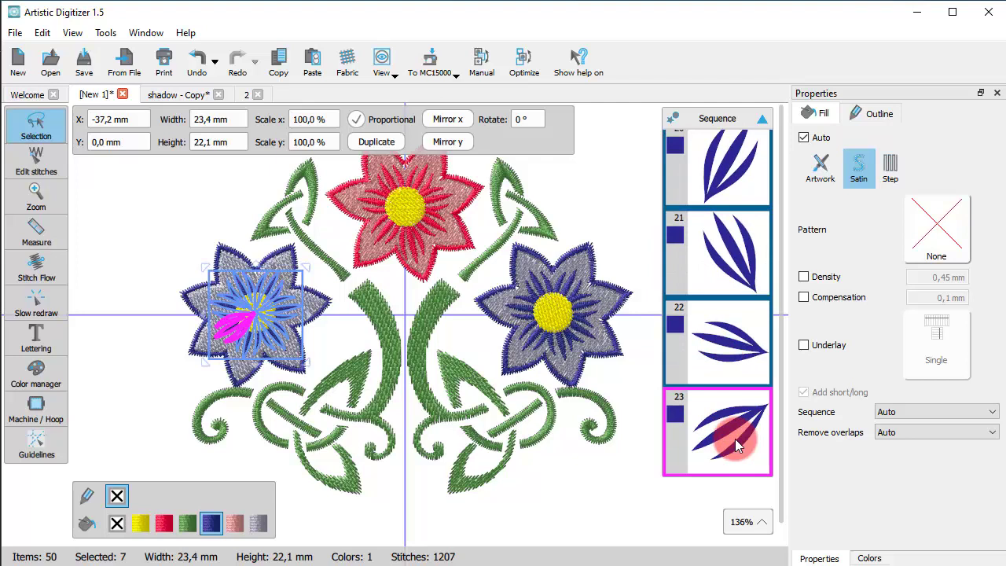
scroll(735, 439, up, 1)
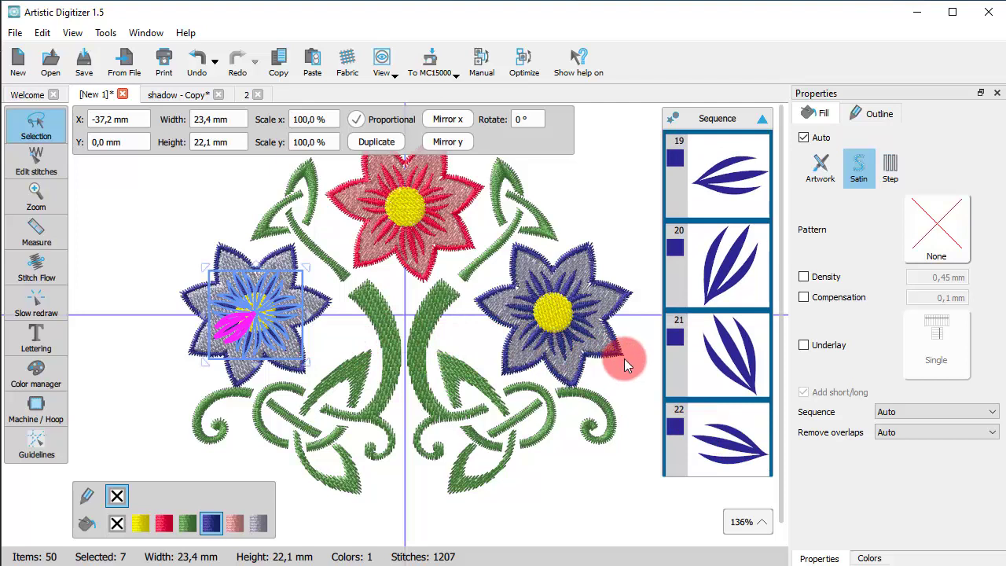
click(644, 344)
scroll(675, 270, up, 4)
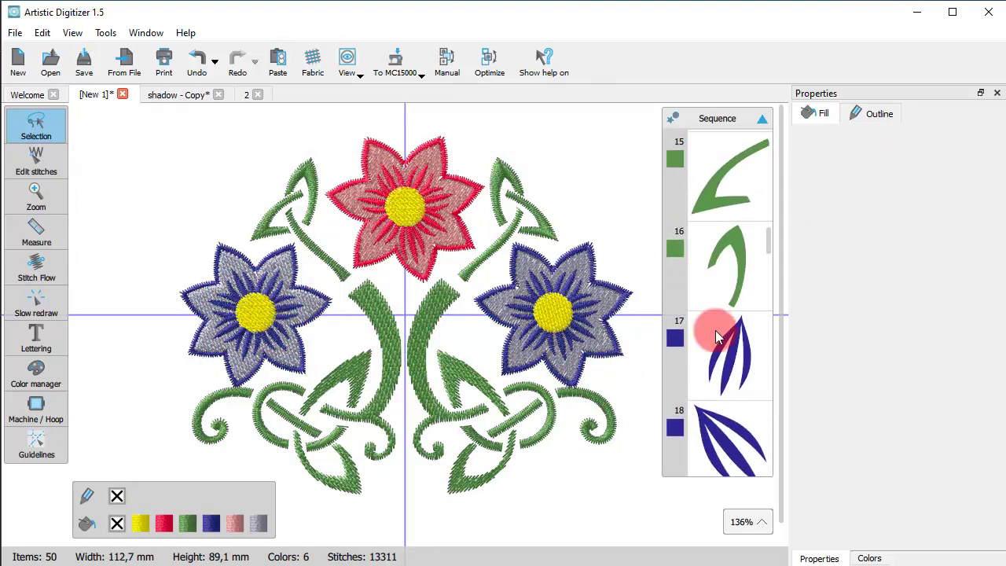
shift+click(727, 362)
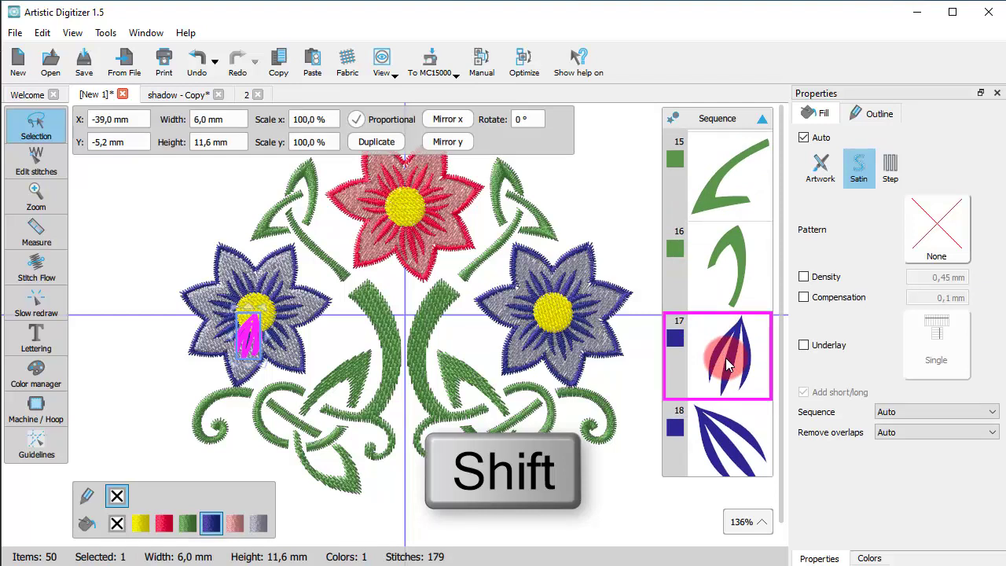
scroll(725, 357, down, 3)
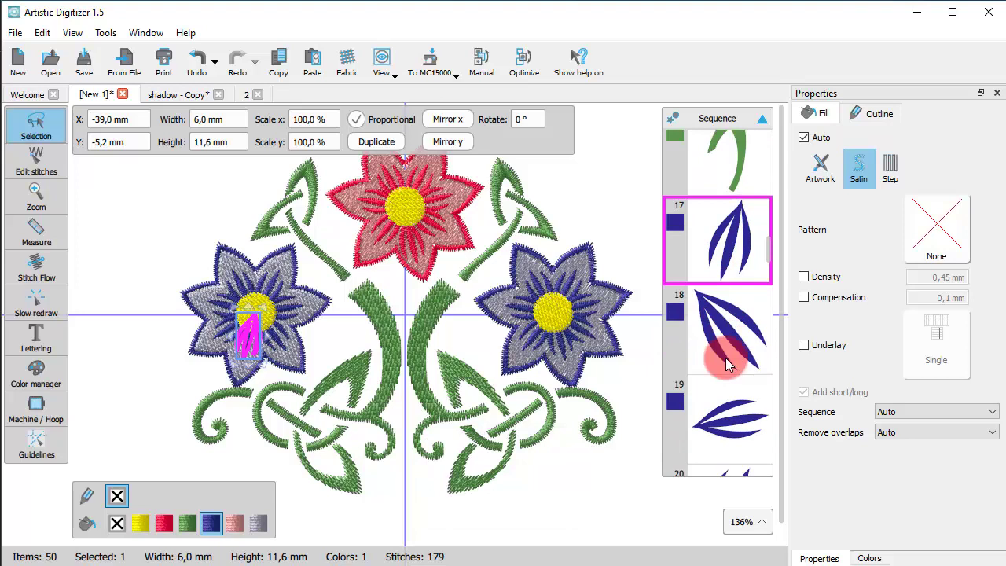
scroll(725, 358, down, 10)
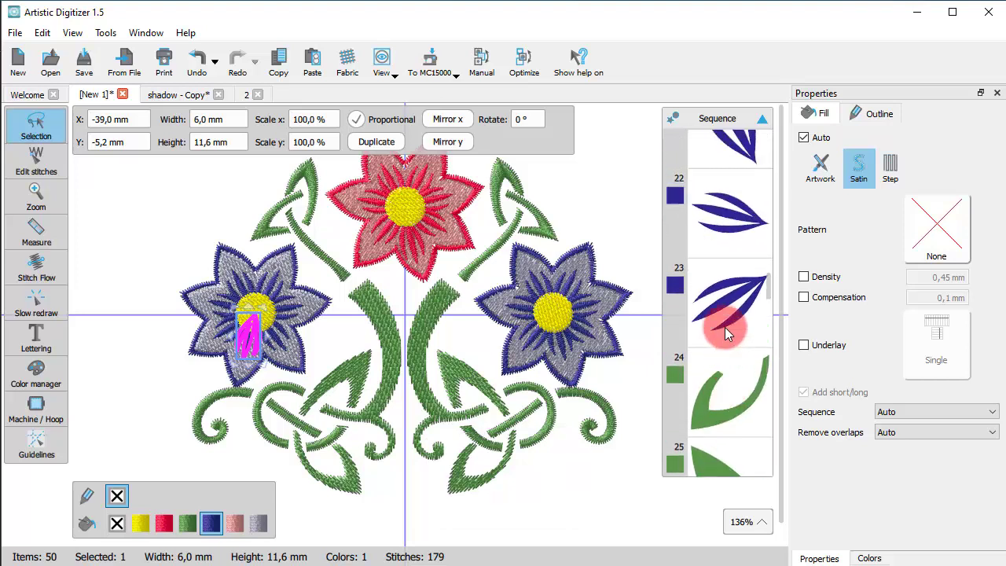
shift+click(724, 324)
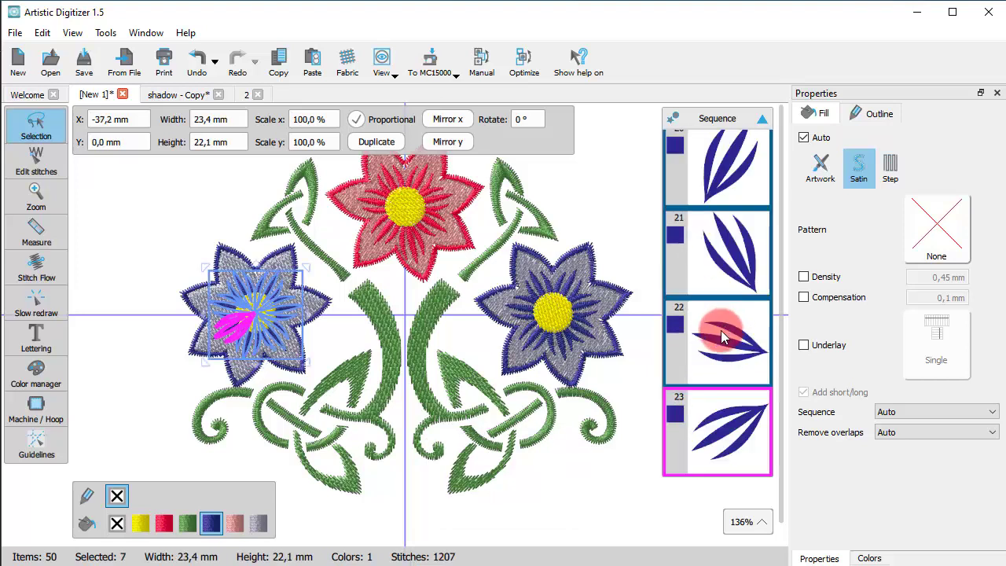
scroll(671, 341, up, 10)
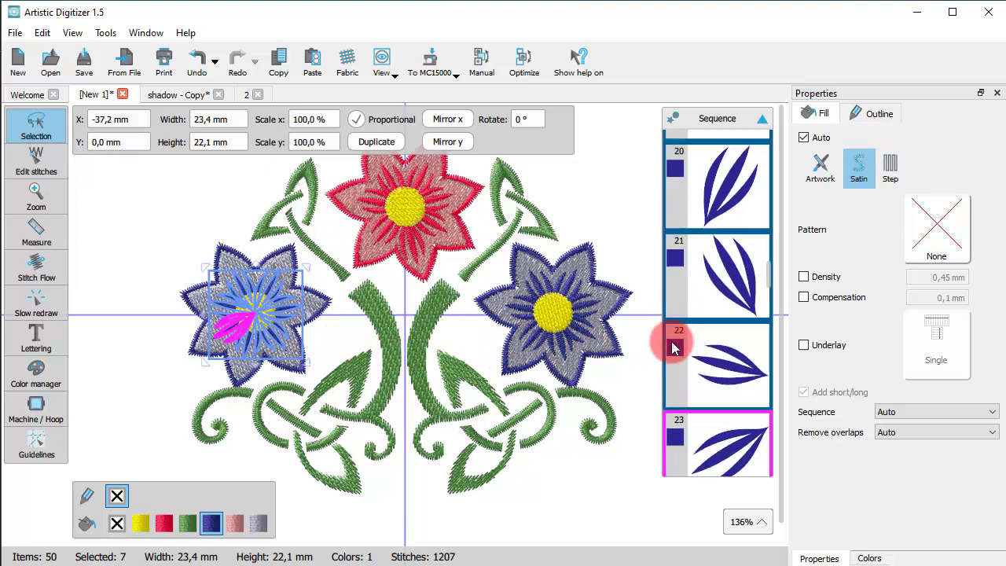
scroll(672, 341, down, 10)
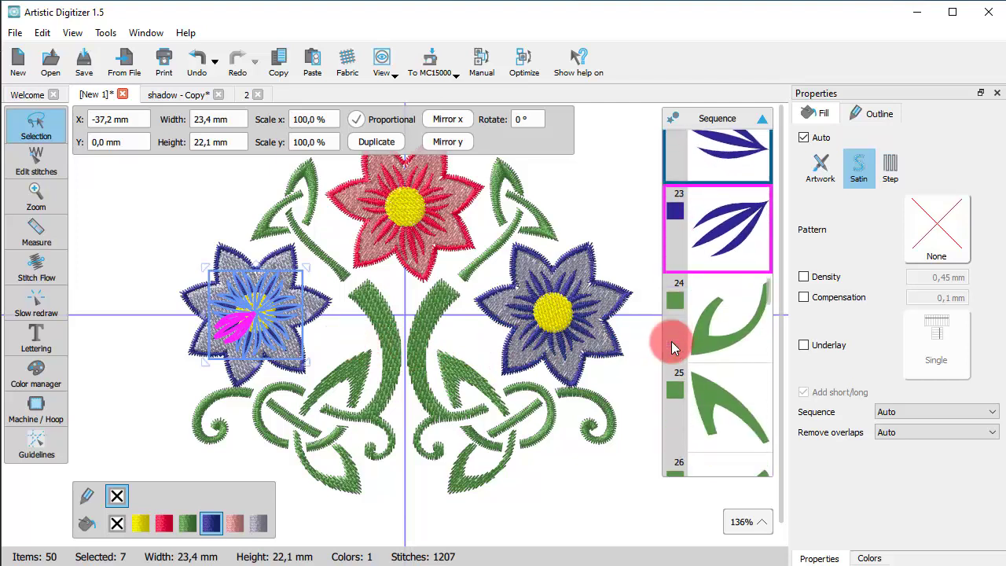
scroll(671, 341, up, 5)
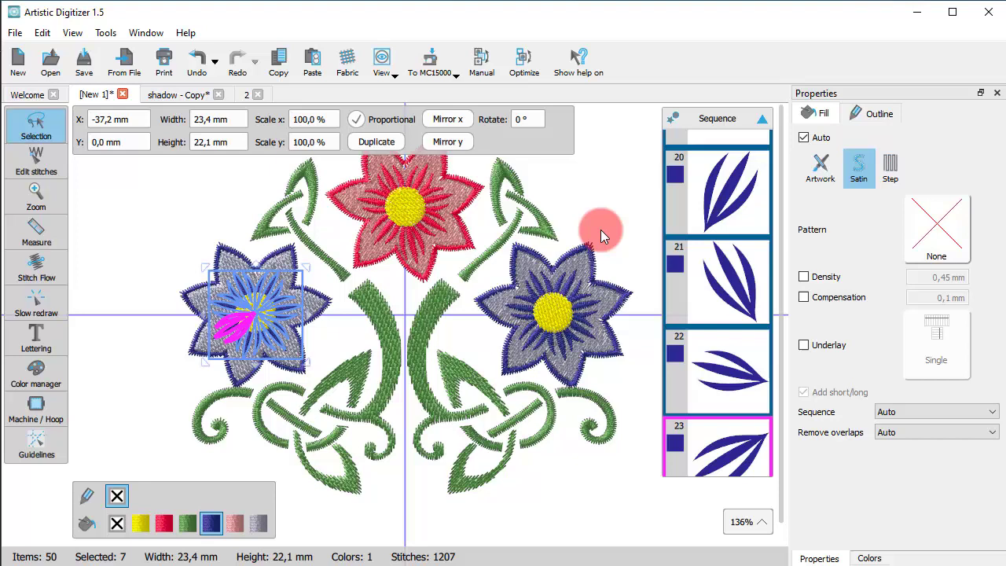
Deselect, then select the right flower's centre, item 50, via Select by fill color.
key(Escape)
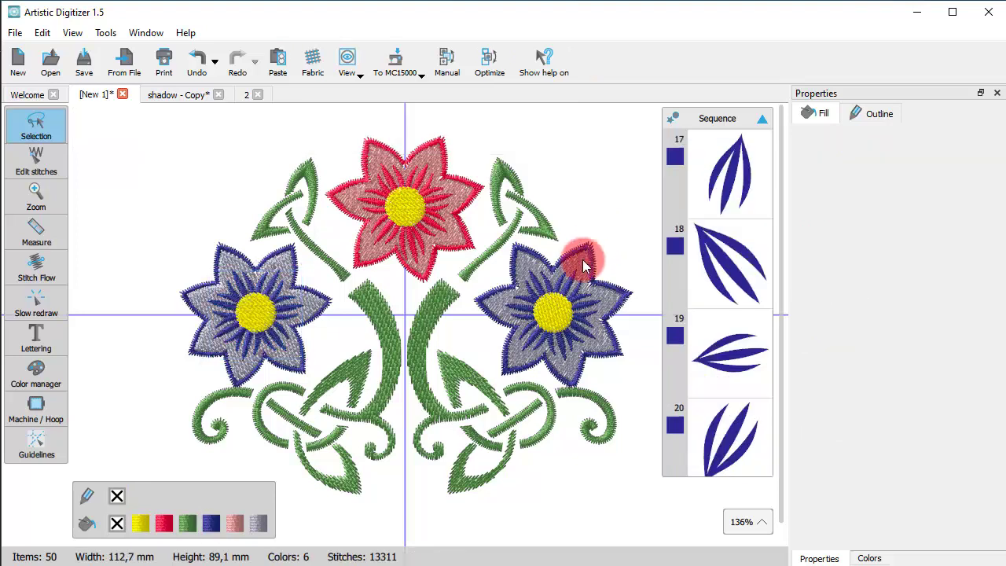
right_click(165, 522)
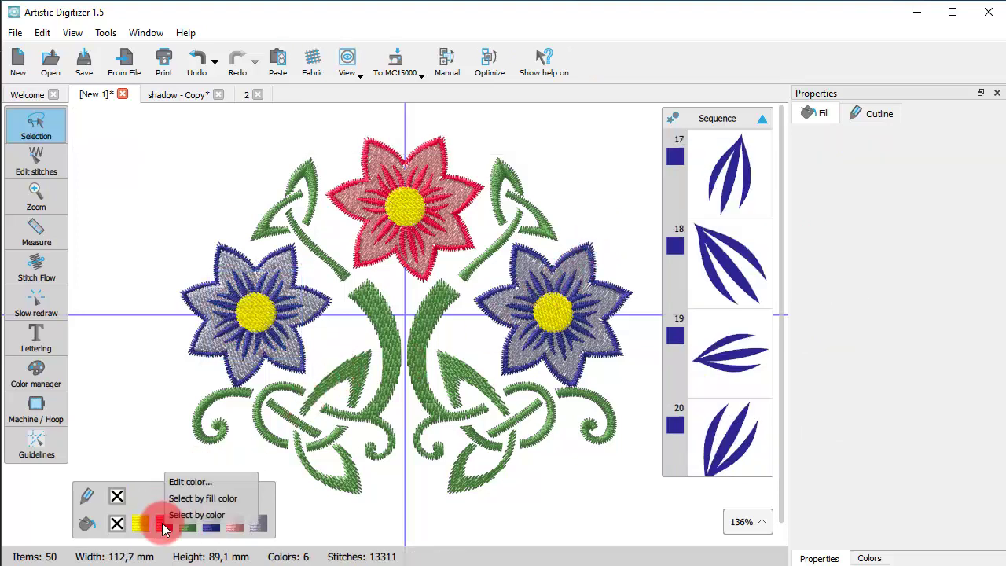
click(548, 313)
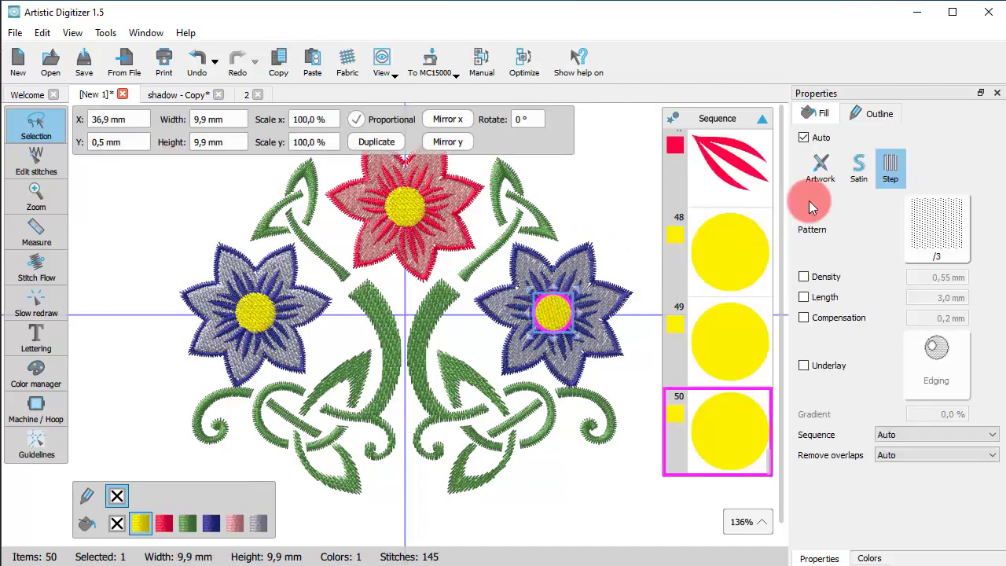